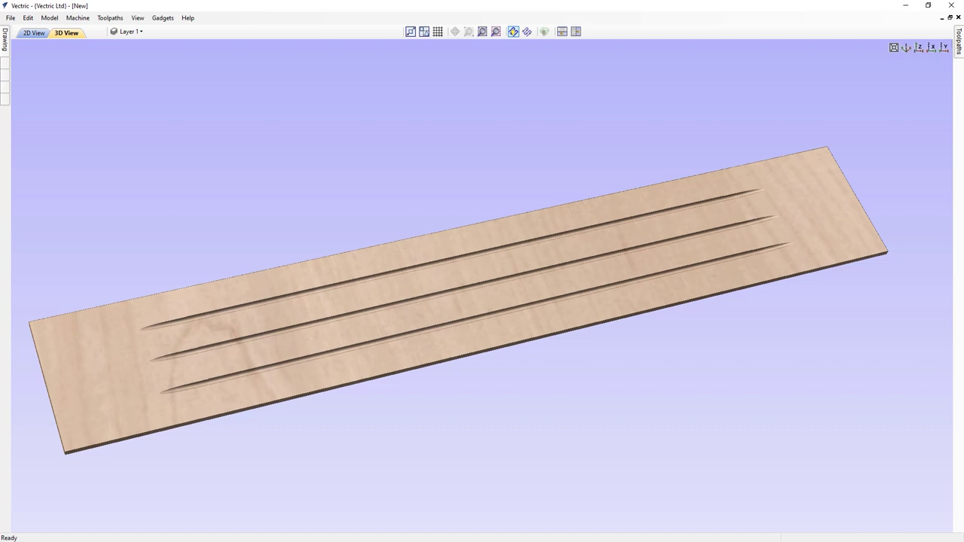
Step: Close the open file and create a single-sided job 36 inches wide, 6 inches high and 0.25 inches thick
{"action": "left_click", "coordinate": [959, 18]}
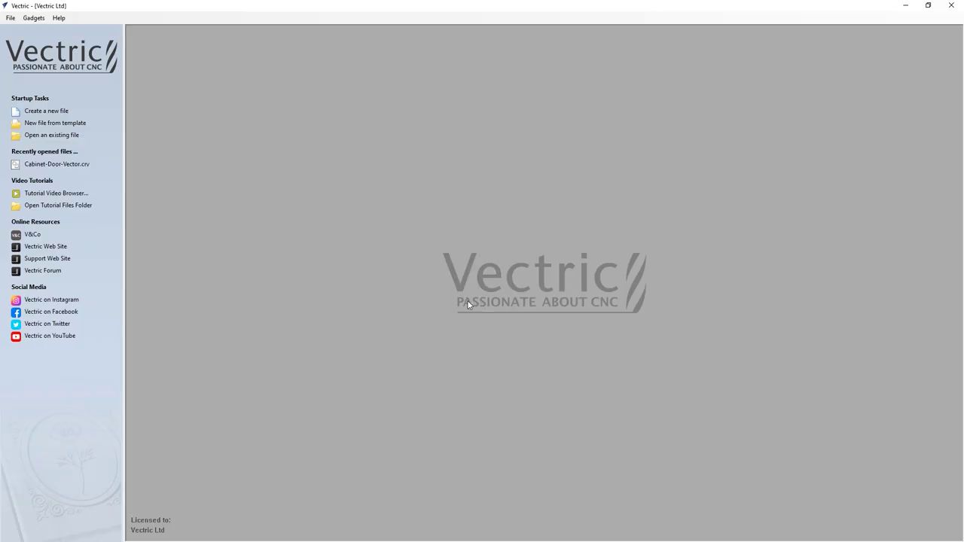
{"action": "left_click", "coordinate": [47, 111]}
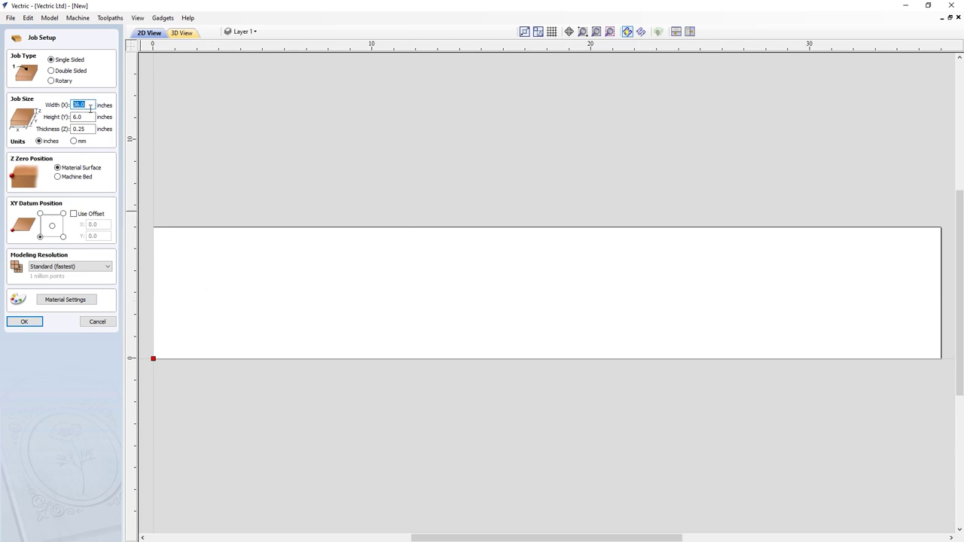
{"action": "left_click", "coordinate": [88, 117]}
{"action": "left_click", "coordinate": [91, 129]}
{"action": "left_click", "coordinate": [29, 321]}
{"action": "left_click", "coordinate": [24, 323]}
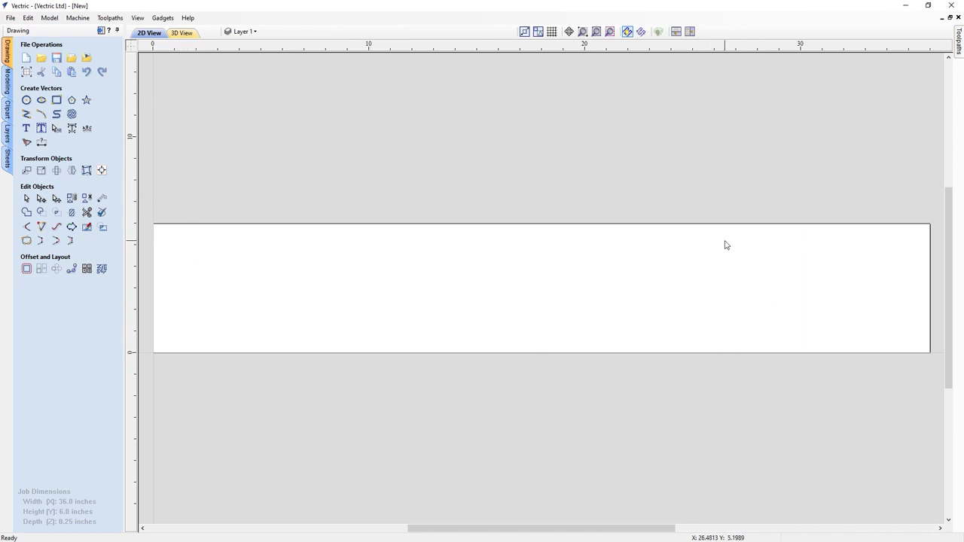
Step: Draw a straight line from X 4, Y 1.5 to X 32, Y 1.5
{"action": "left_click", "coordinate": [27, 115]}
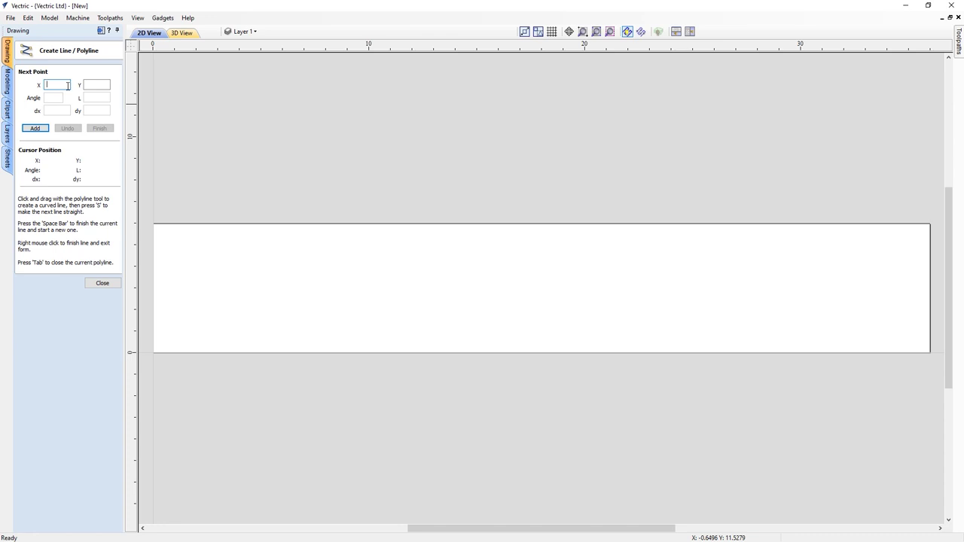
{"action": "type", "text": "4"}
{"action": "left_click", "coordinate": [96, 84]}
{"action": "type", "text": "1.5"}
{"action": "left_click", "coordinate": [42, 129]}
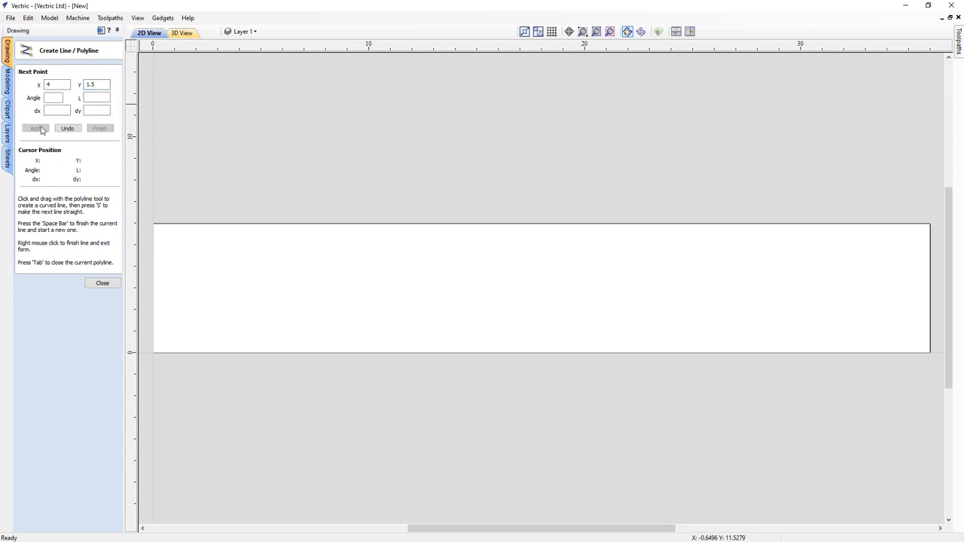
{"action": "double_click", "coordinate": [54, 85]}
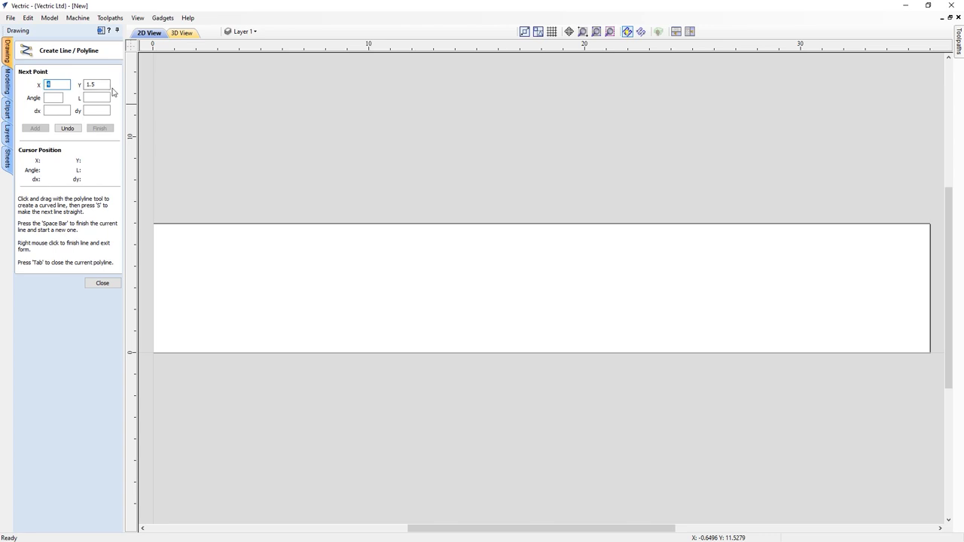
{"action": "type", "text": "32"}
{"action": "left_click", "coordinate": [35, 129]}
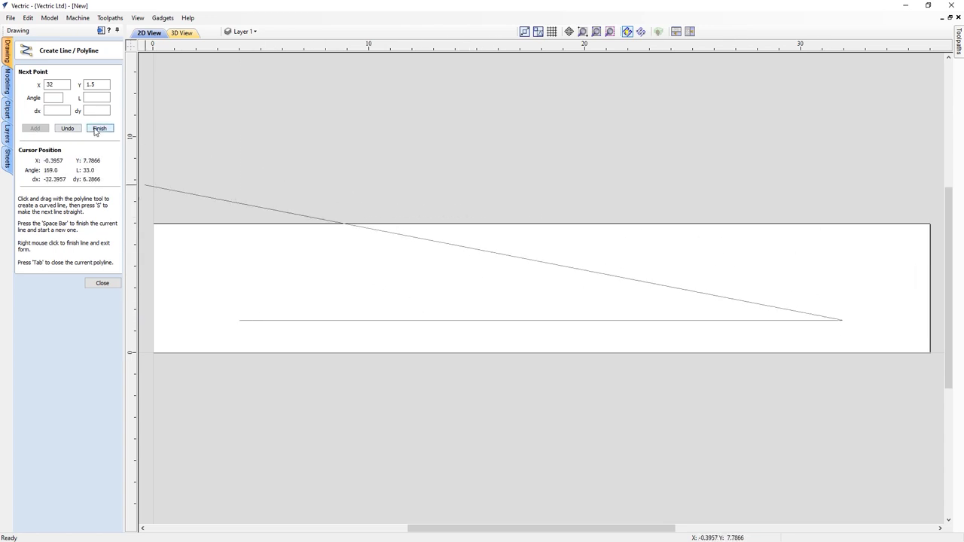
{"action": "left_click", "coordinate": [97, 130]}
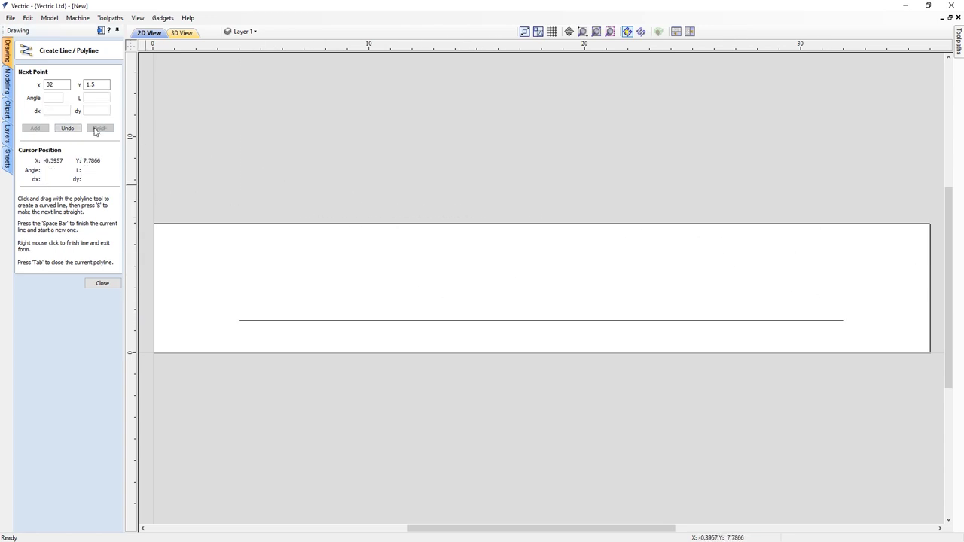
{"action": "left_click", "coordinate": [103, 283]}
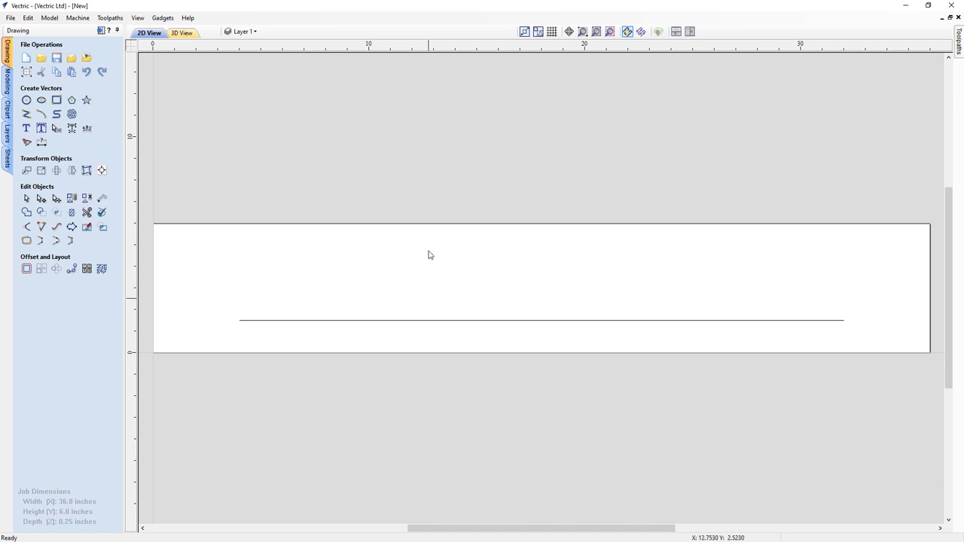
Step: Array copy the line into 3 rows and 1 column with a Y offset of 1.5 inches
{"action": "left_click", "coordinate": [42, 270]}
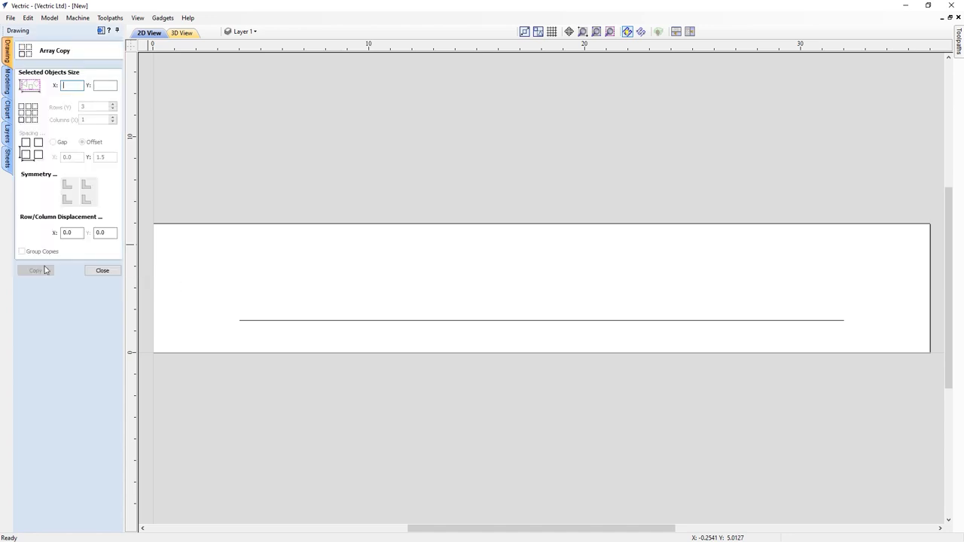
{"action": "left_click_drag", "start_coordinate": [351, 307], "coordinate": [349, 308]}
{"action": "left_click", "coordinate": [82, 106]}
{"action": "type", "text": "3"}
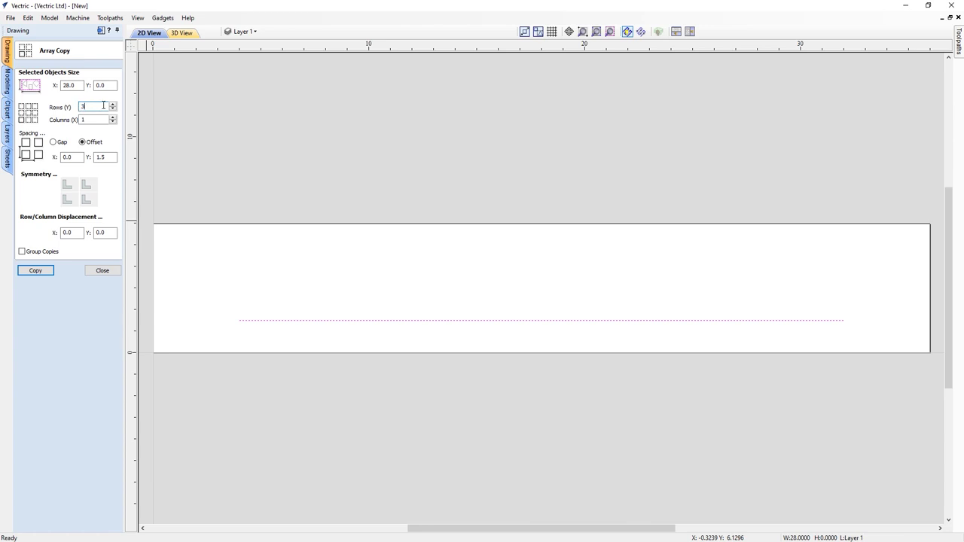
{"action": "left_click", "coordinate": [99, 156]}
{"action": "left_click", "coordinate": [36, 271]}
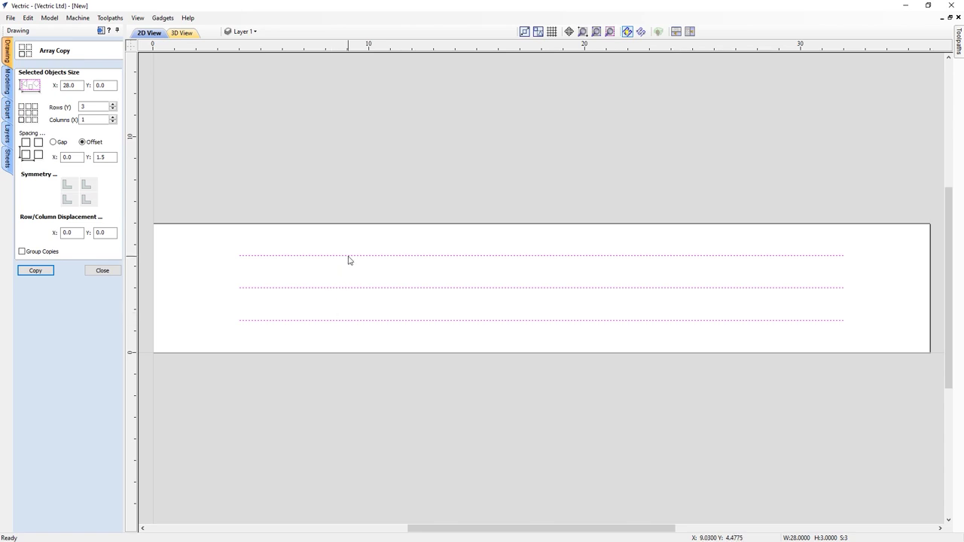
{"action": "left_click", "coordinate": [103, 270]}
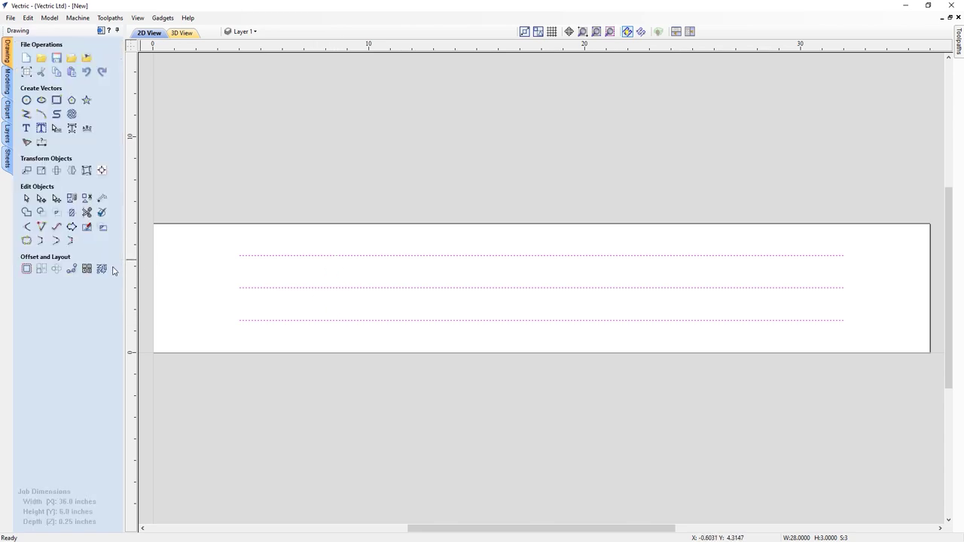
Step: Review the material setup for the toolpaths and accept its existing settings
{"action": "left_click", "coordinate": [101, 31]}
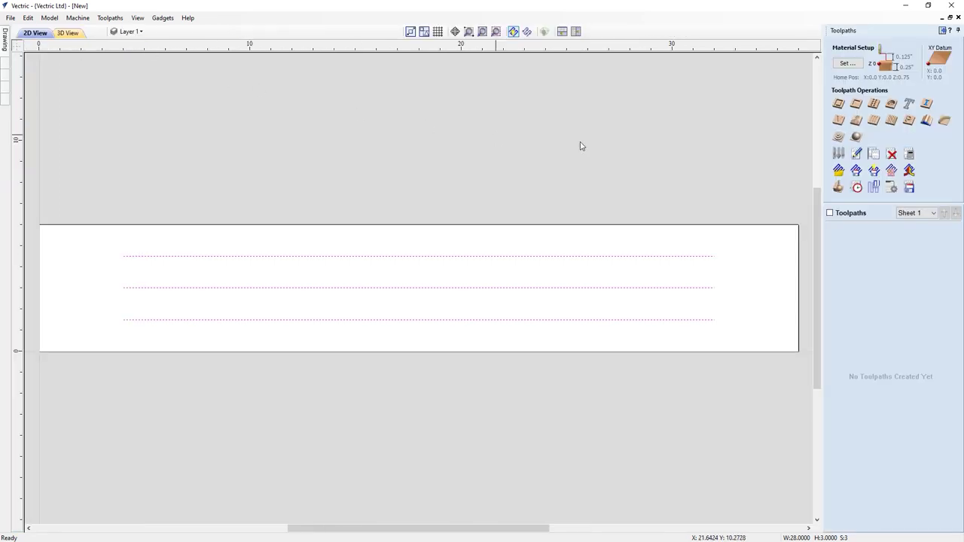
{"action": "left_click", "coordinate": [853, 66]}
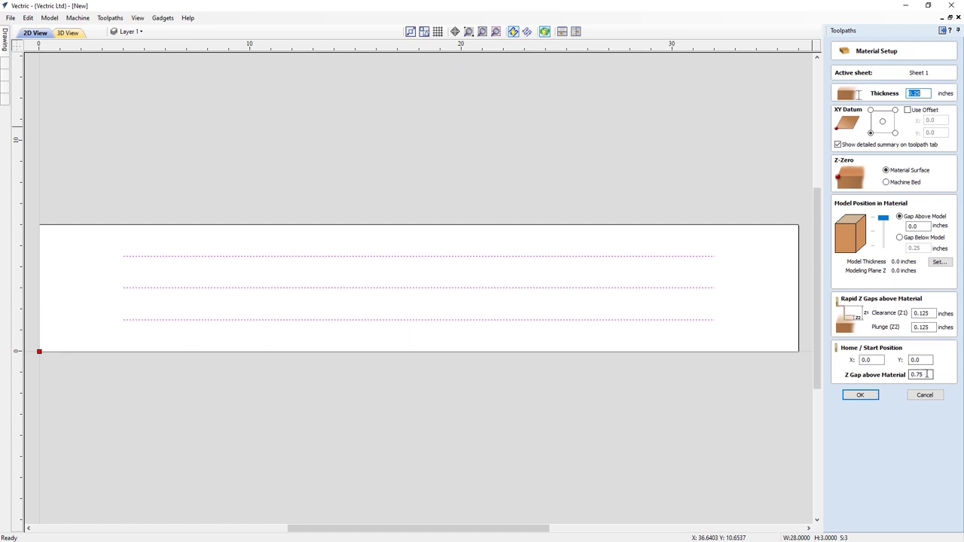
{"action": "left_click", "coordinate": [859, 397]}
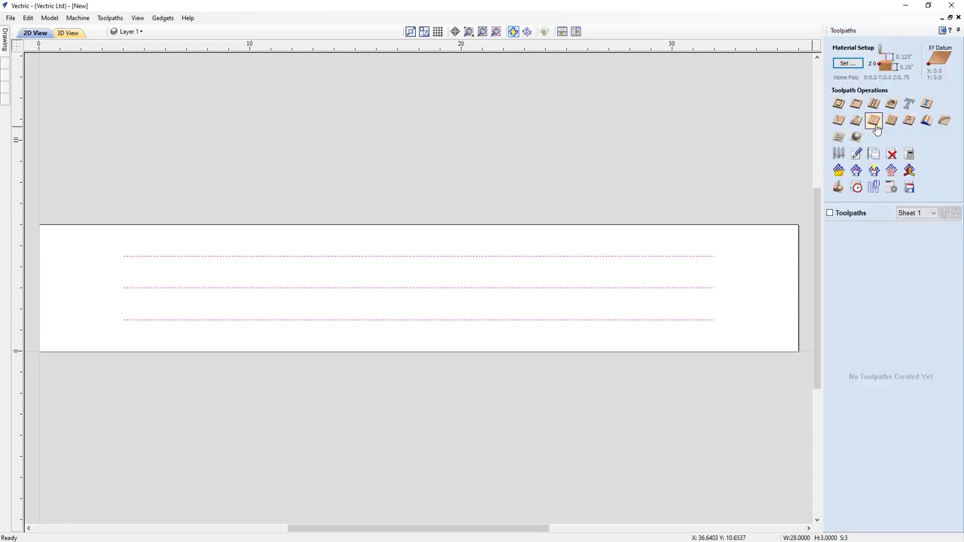
Step: Start a fluting toolpath on the three lines with a 0.2 inch flute depth and the Ball Nose (1/4") tool
{"action": "left_click", "coordinate": [874, 122]}
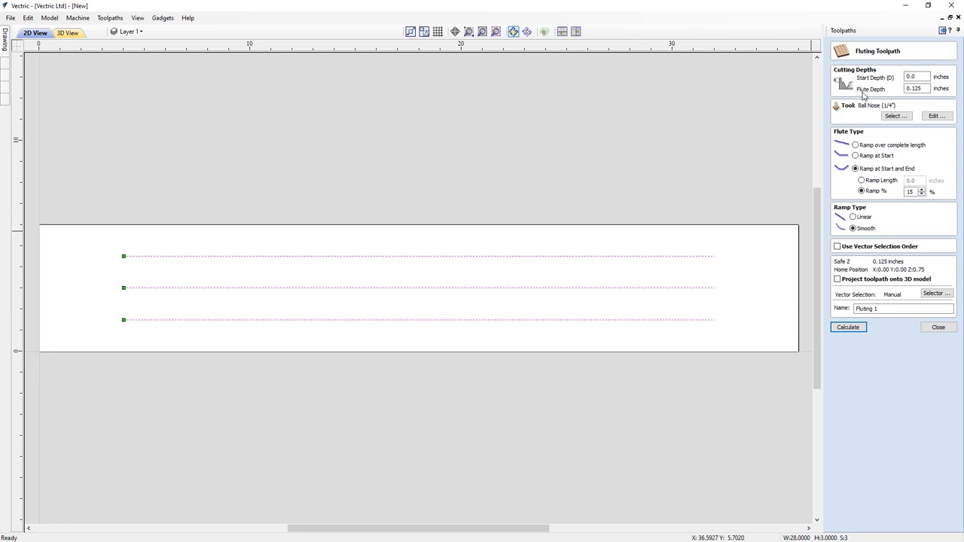
{"action": "double_click", "coordinate": [914, 89]}
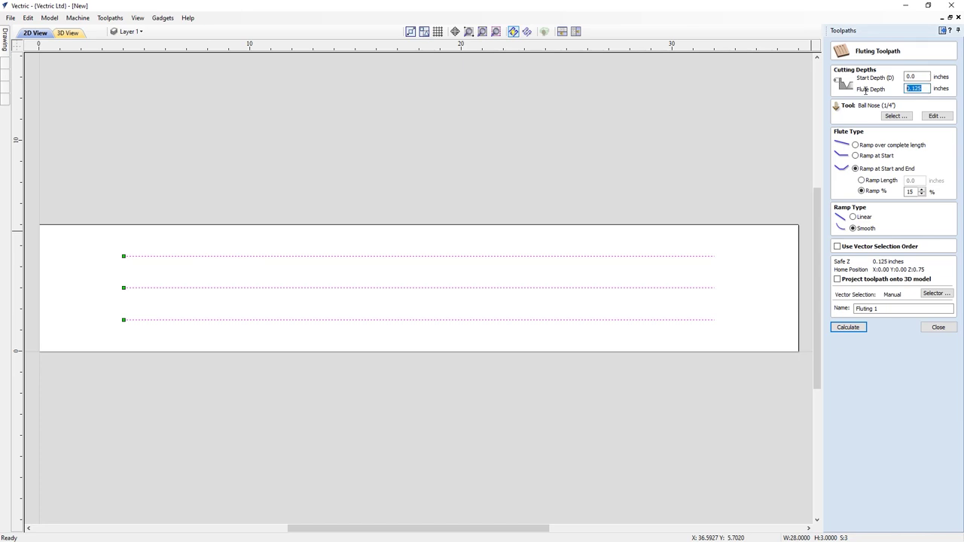
{"action": "type", "text": "0"}
{"action": "left_click", "coordinate": [896, 117]}
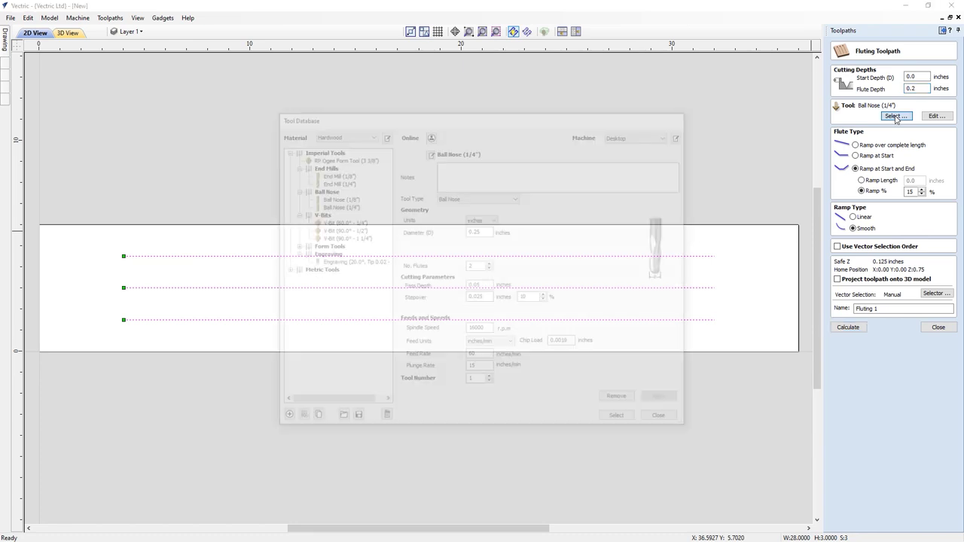
{"action": "left_click", "coordinate": [335, 207]}
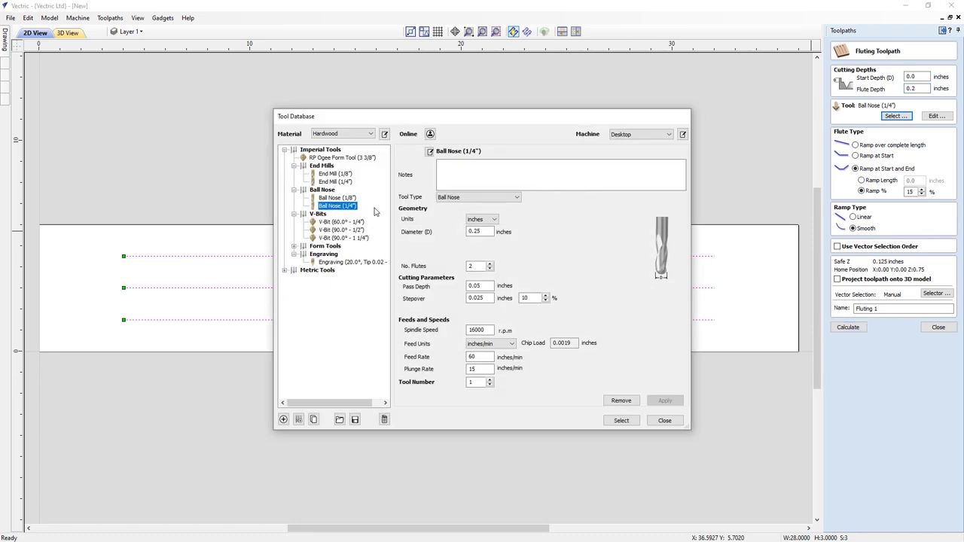
{"action": "left_click", "coordinate": [620, 423]}
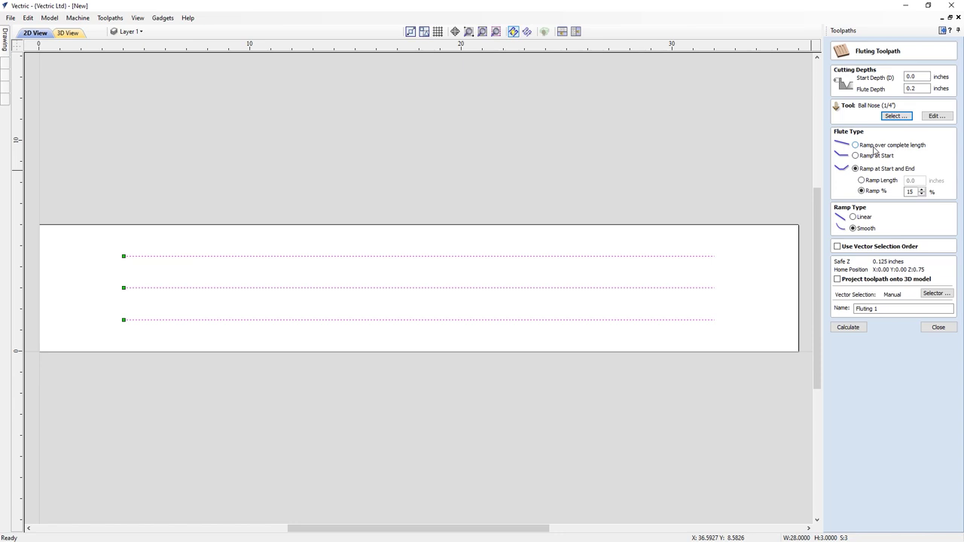
Step: Set the flute type to Ramp at Start and End with a 25 % ramp and the Smooth ramp type
{"action": "left_click", "coordinate": [874, 148]}
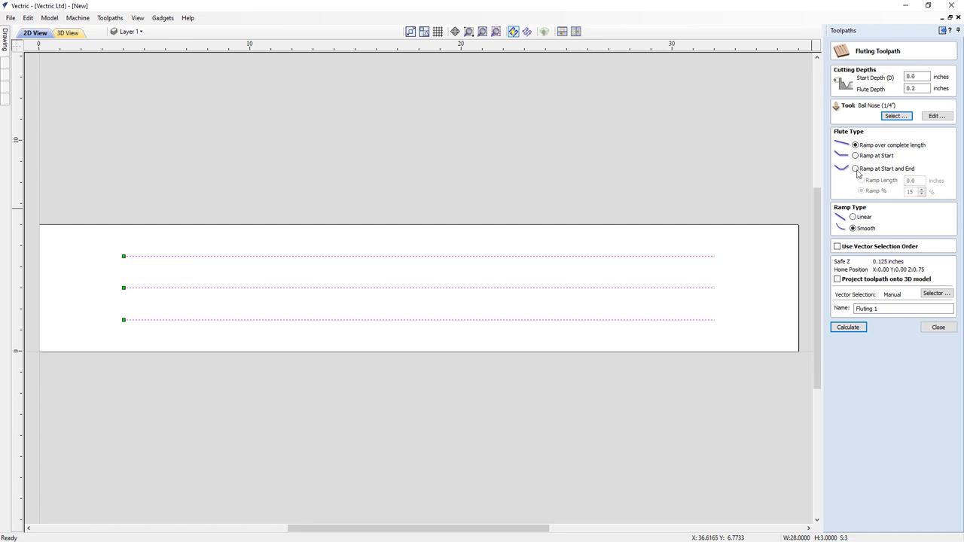
{"action": "left_click", "coordinate": [867, 156]}
{"action": "left_click", "coordinate": [875, 181]}
{"action": "left_click", "coordinate": [870, 192]}
{"action": "left_click", "coordinate": [915, 191]}
{"action": "double_click", "coordinate": [911, 191]}
{"action": "left_click", "coordinate": [909, 191]}
{"action": "left_click_drag", "start_coordinate": [914, 192], "coordinate": [896, 191]}
{"action": "type", "text": "25"}
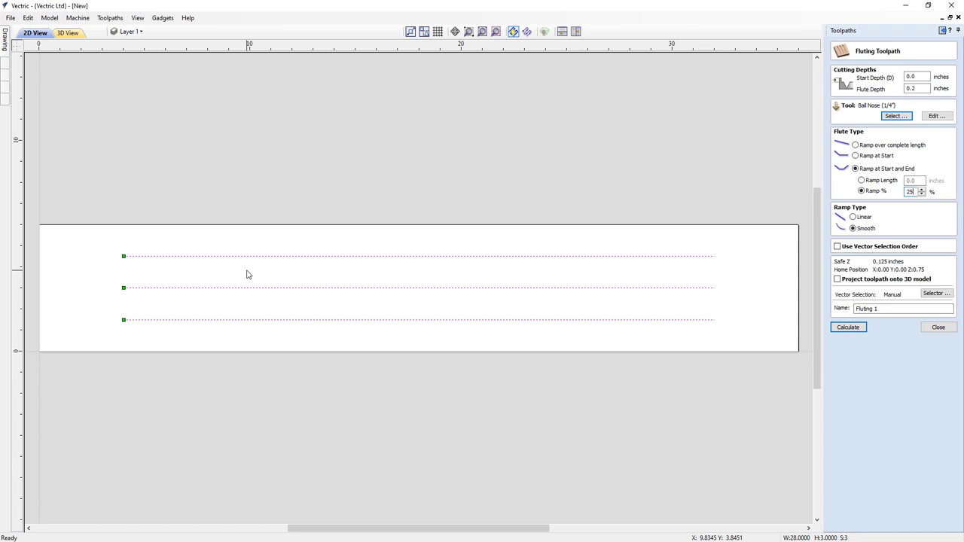
{"action": "left_click", "coordinate": [861, 217]}
{"action": "left_click", "coordinate": [861, 230]}
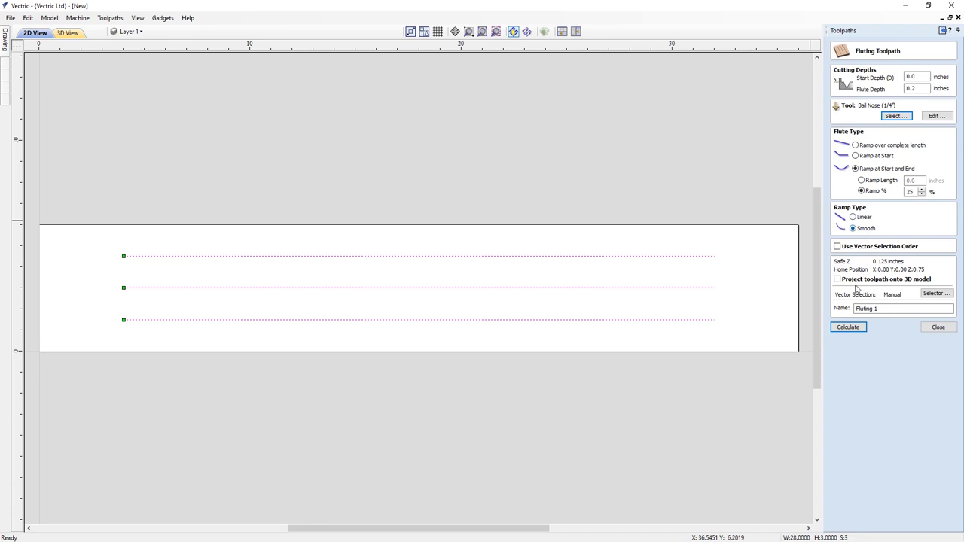
Step: Calculate the fluting toolpath and preview all toolpaths in an isometric 3D view
{"action": "left_click", "coordinate": [843, 330]}
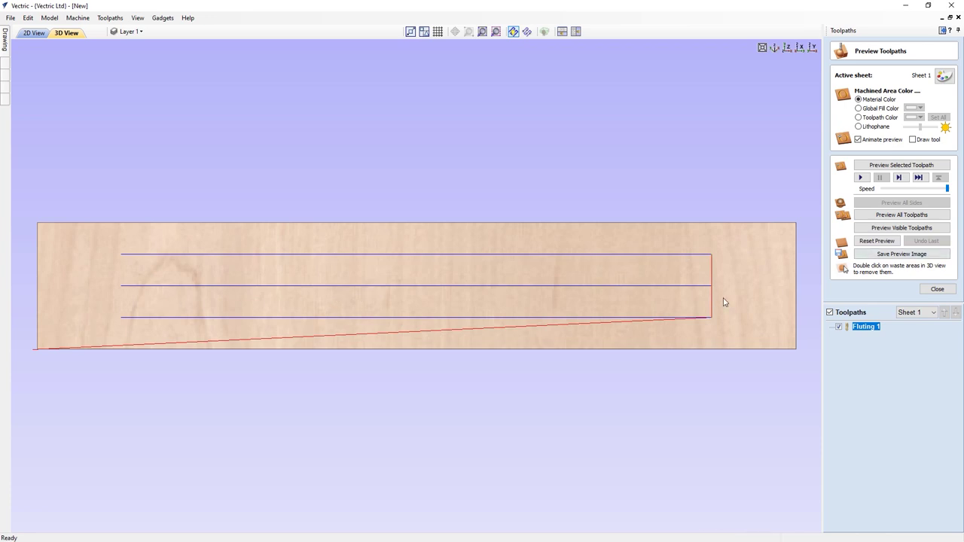
{"action": "left_click", "coordinate": [880, 218]}
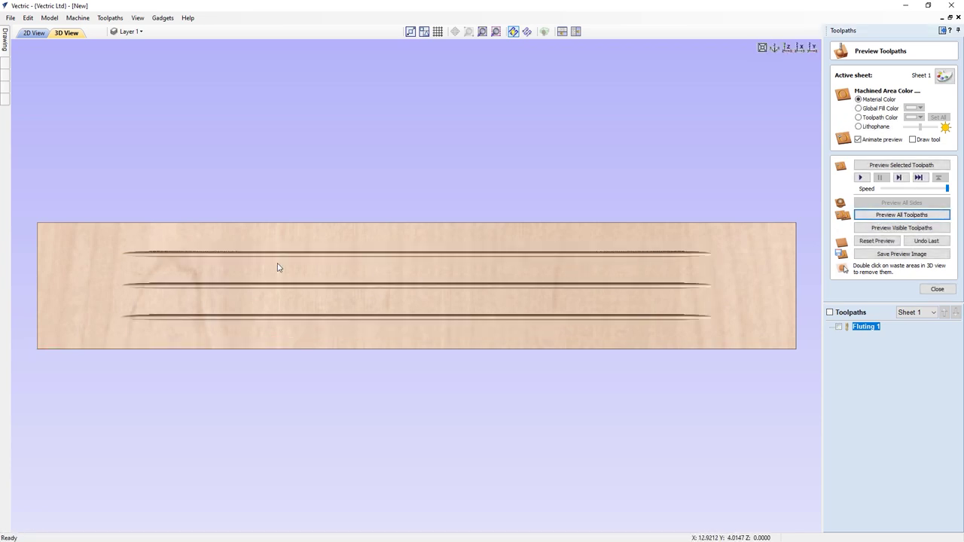
{"action": "left_click", "coordinate": [775, 48]}
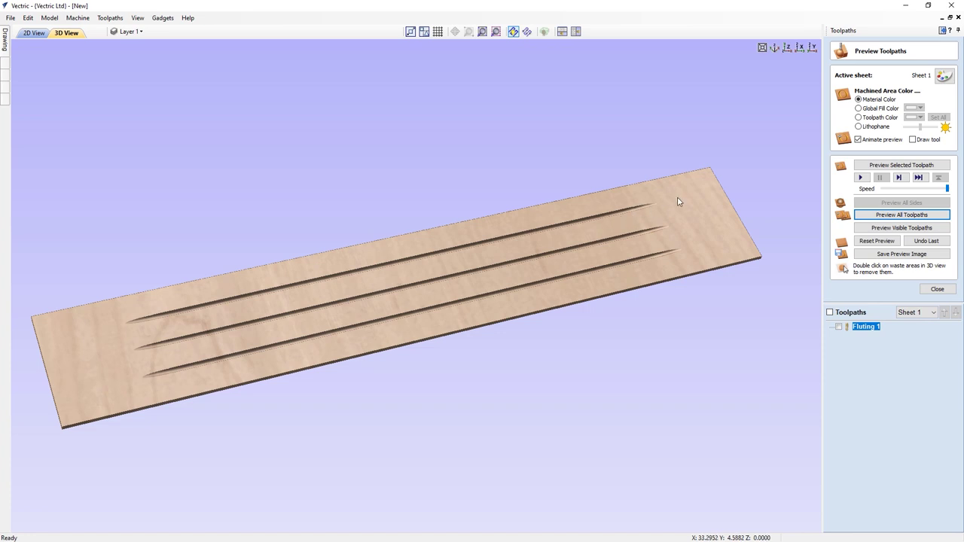
Step: Close the flute panel job and open the Cutting_Board_Flute_Vectors file from the Vectric Tutorials folder
{"action": "left_click", "coordinate": [959, 17]}
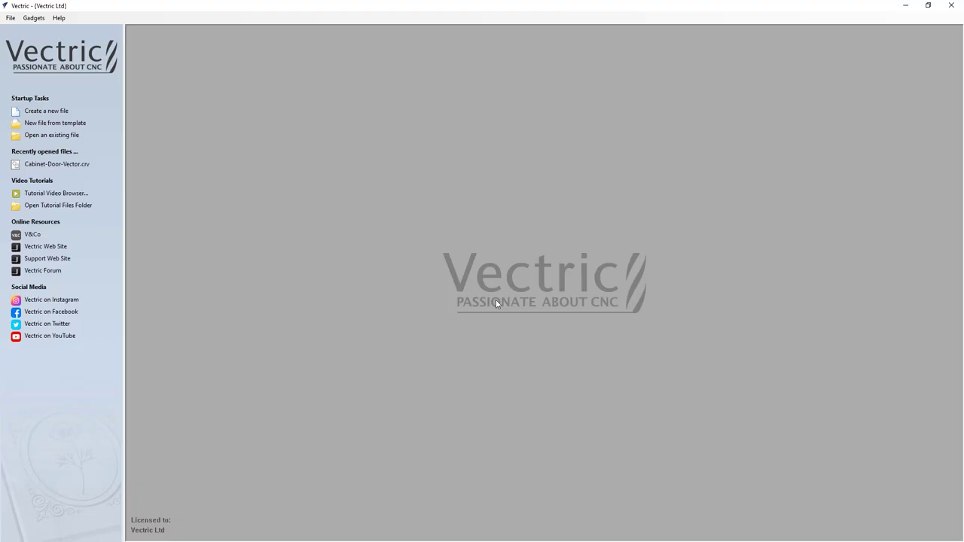
{"action": "left_click", "coordinate": [66, 137]}
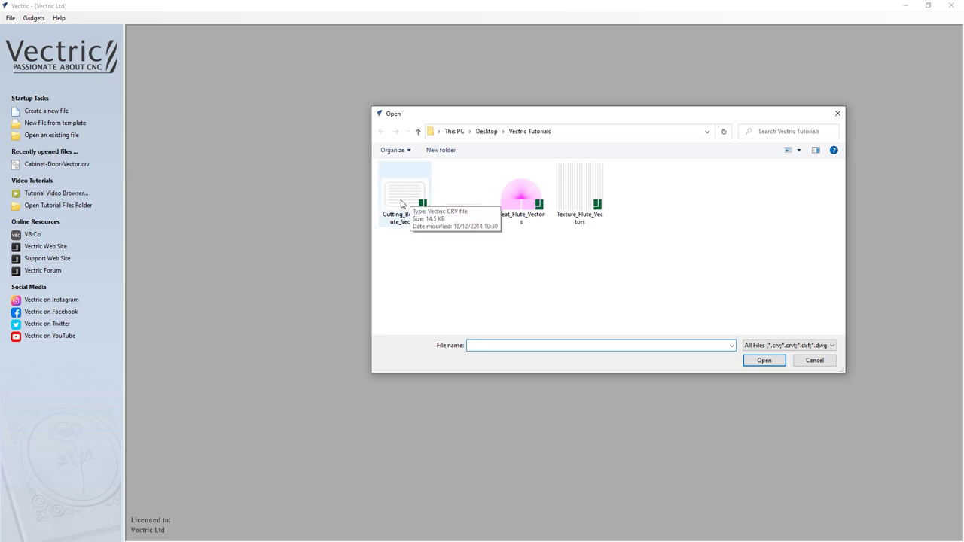
{"action": "double_click", "coordinate": [401, 204]}
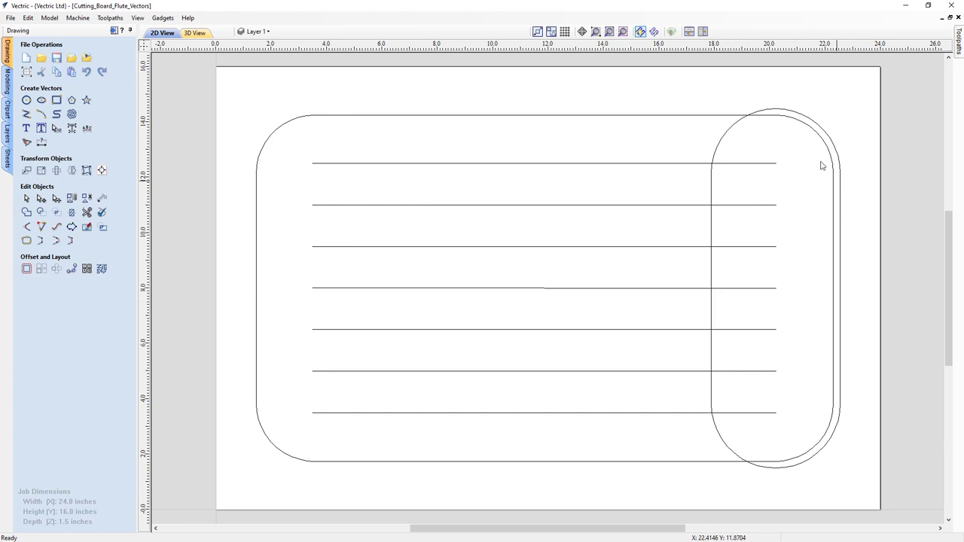
Step: Examine the two open halves of the cutting board's outer groove and the lower half's start point with node editing
{"action": "left_click", "coordinate": [368, 116]}
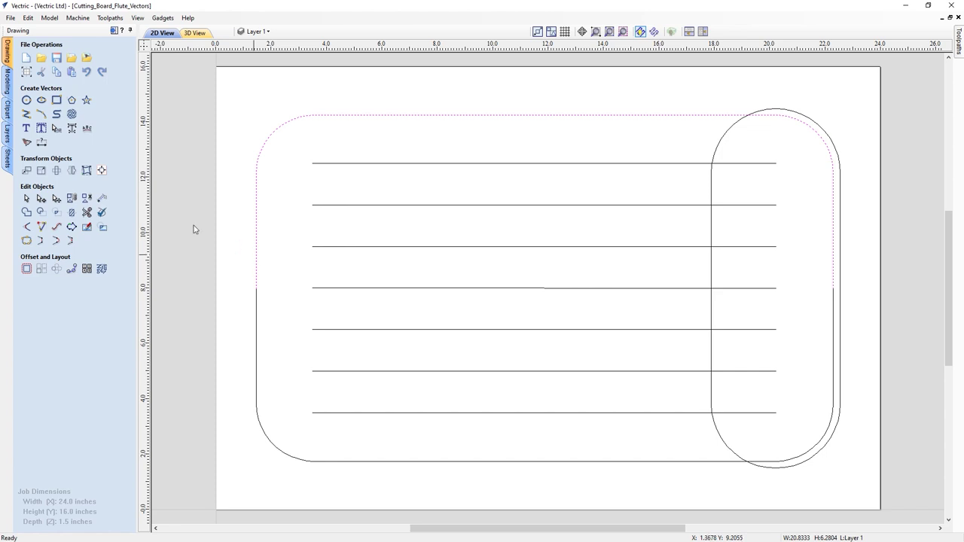
{"action": "left_click", "coordinate": [42, 198]}
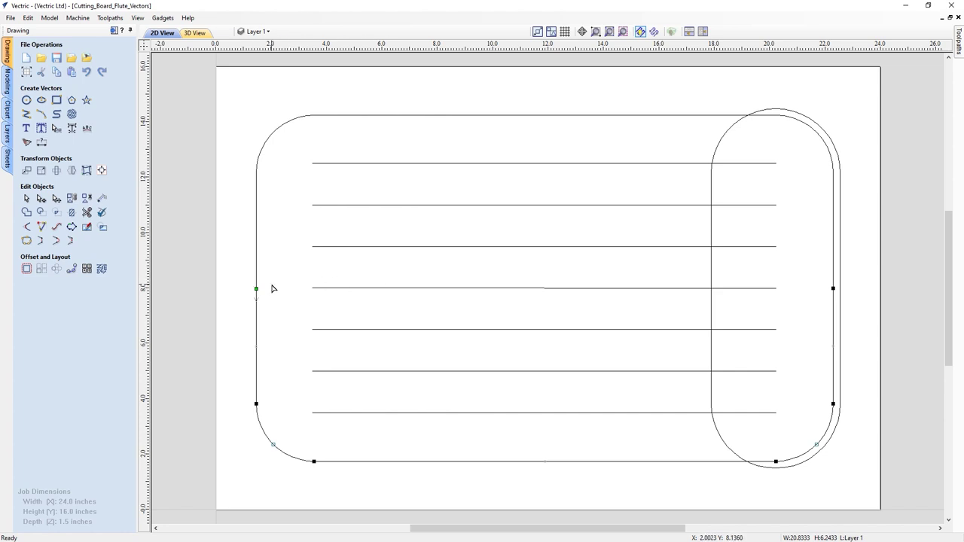
{"action": "left_click", "coordinate": [208, 249]}
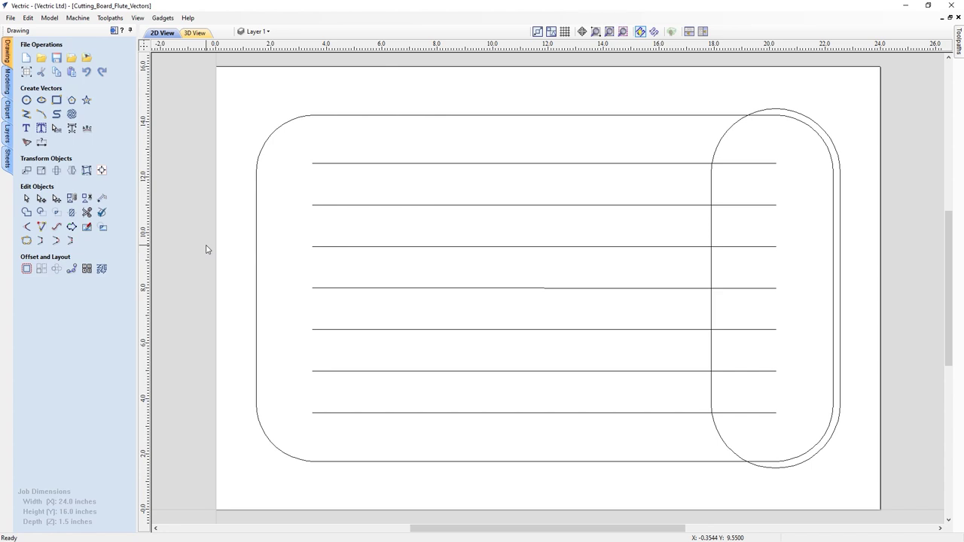
Step: Switch to the toolpath commands and check the sheet's material setup, accepting its settings
{"action": "left_click", "coordinate": [113, 30]}
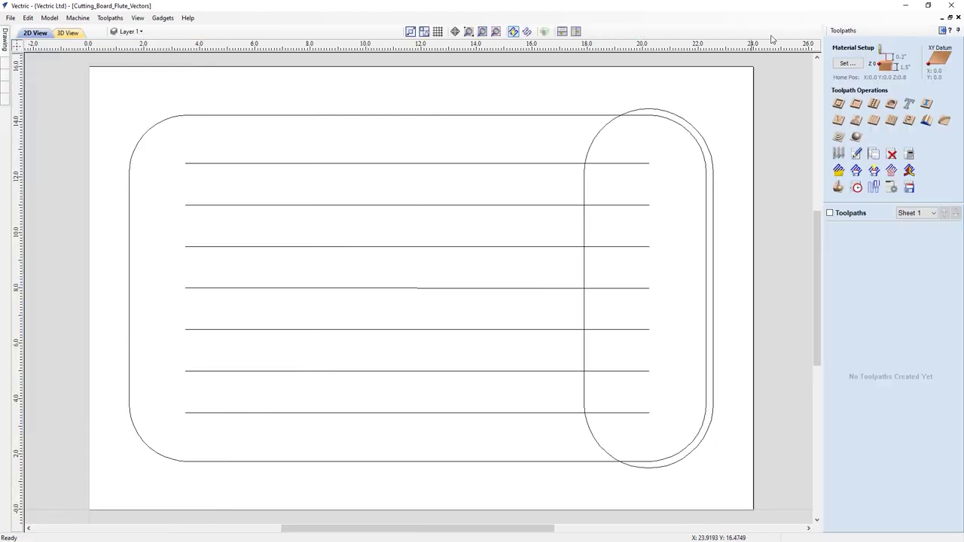
{"action": "left_click", "coordinate": [853, 64]}
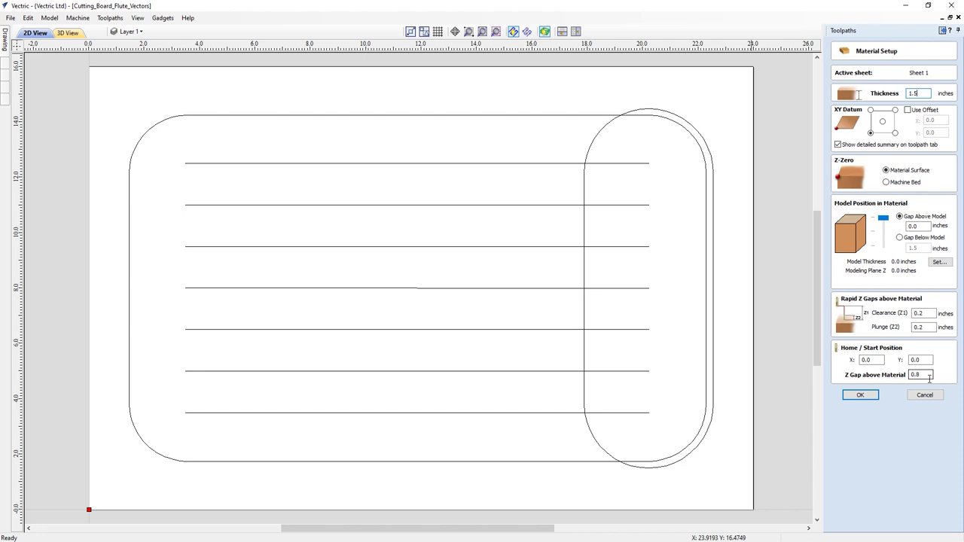
{"action": "left_click", "coordinate": [864, 397]}
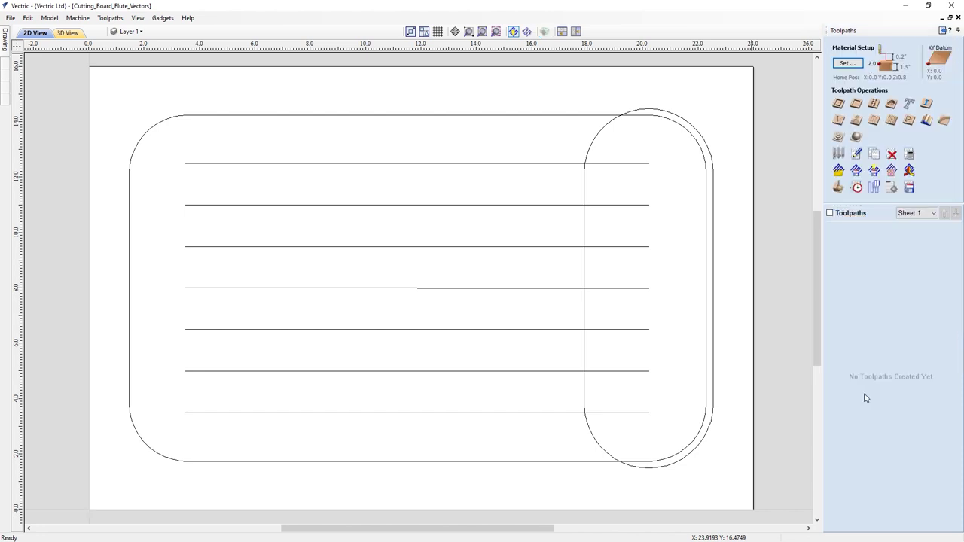
Step: Start a fluting toolpath and make the left end of the second flute line from the top its start point
{"action": "left_click", "coordinate": [875, 123]}
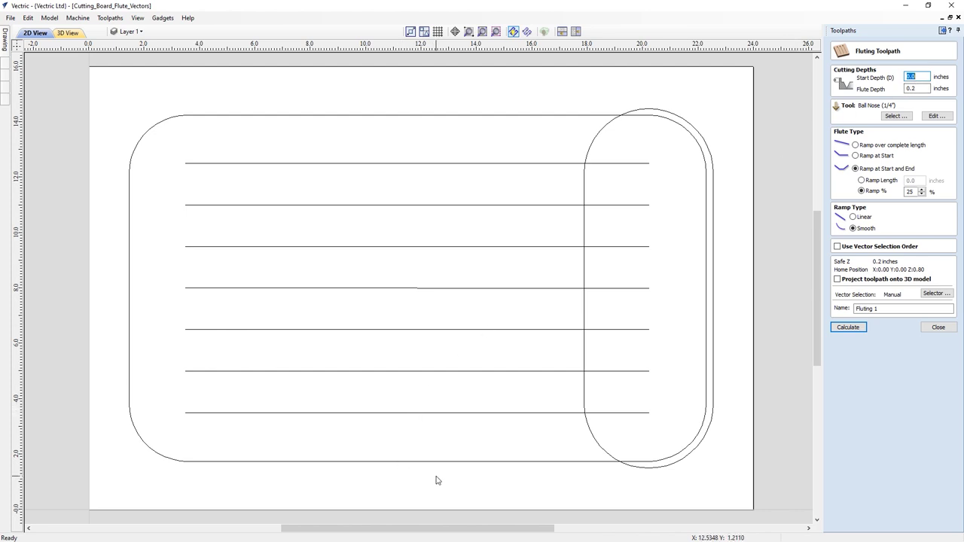
{"action": "left_click_drag", "start_coordinate": [428, 485], "coordinate": [114, 97]}
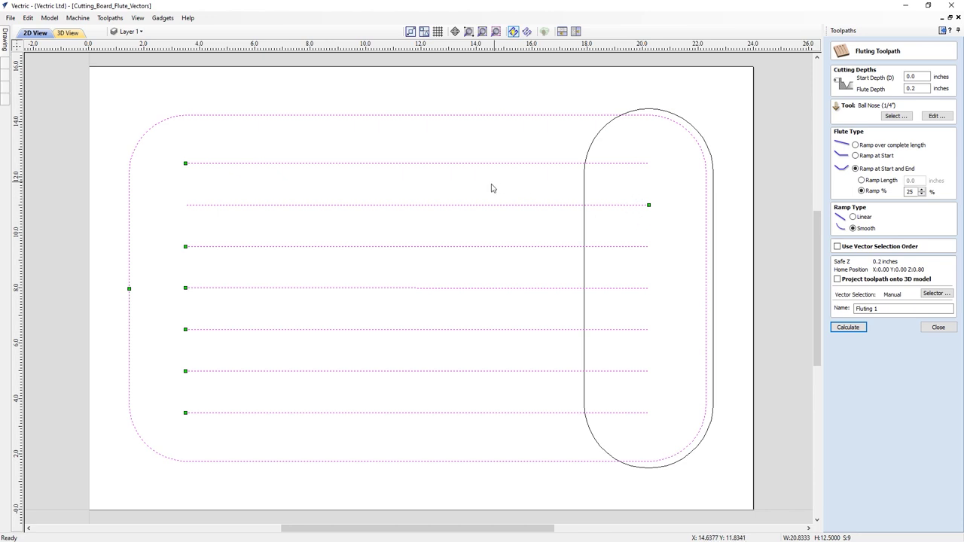
{"action": "key", "text": "Escape"}
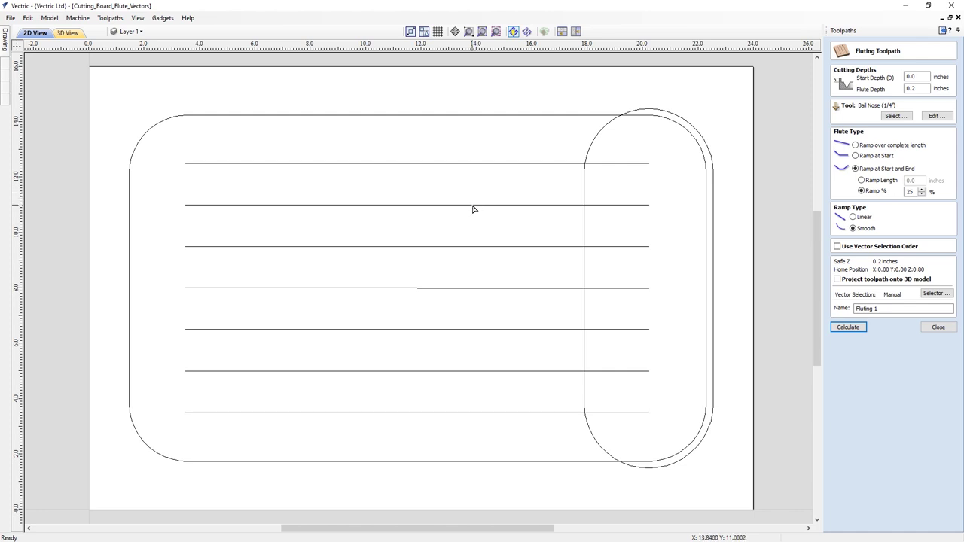
{"action": "left_click", "coordinate": [473, 205]}
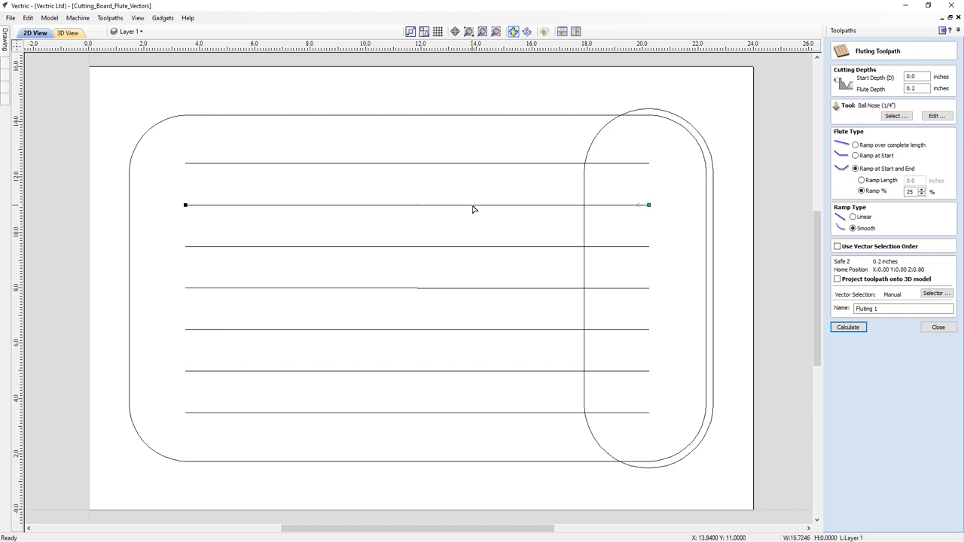
{"action": "right_click", "coordinate": [185, 205]}
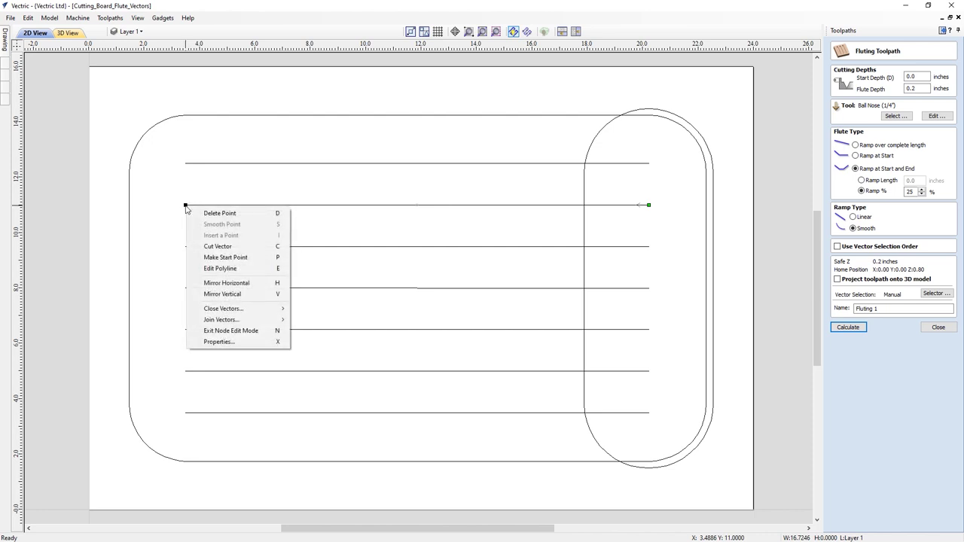
{"action": "left_click", "coordinate": [210, 258]}
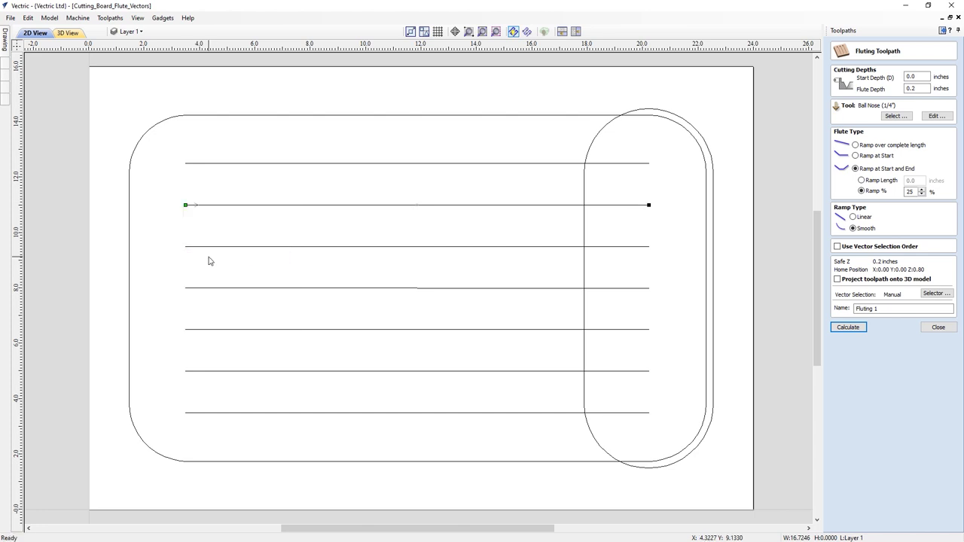
{"action": "left_click", "coordinate": [203, 188]}
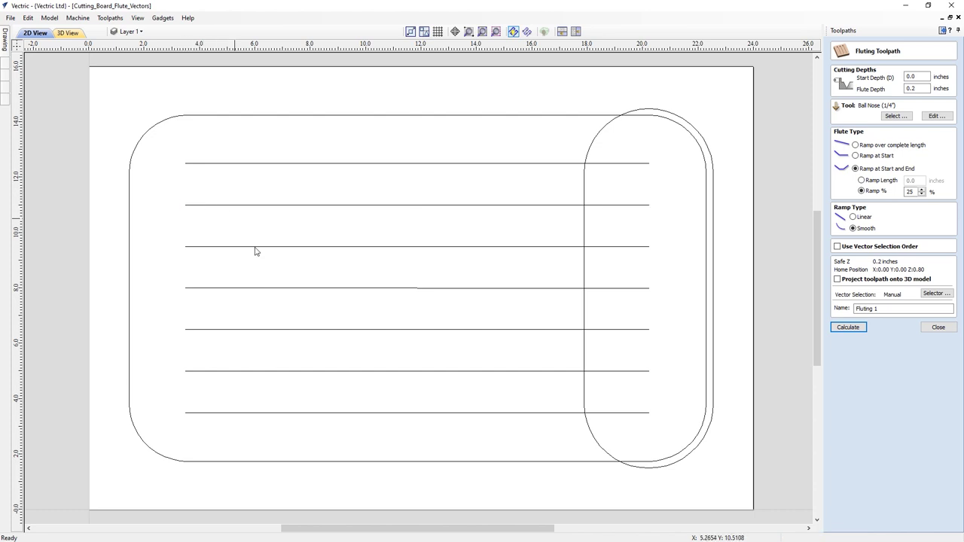
Step: Select the outer groove and all seven flute lines, and set the start depth to 0.05 and flute depth to 0.25 inches
{"action": "left_click_drag", "start_coordinate": [358, 488], "coordinate": [111, 104]}
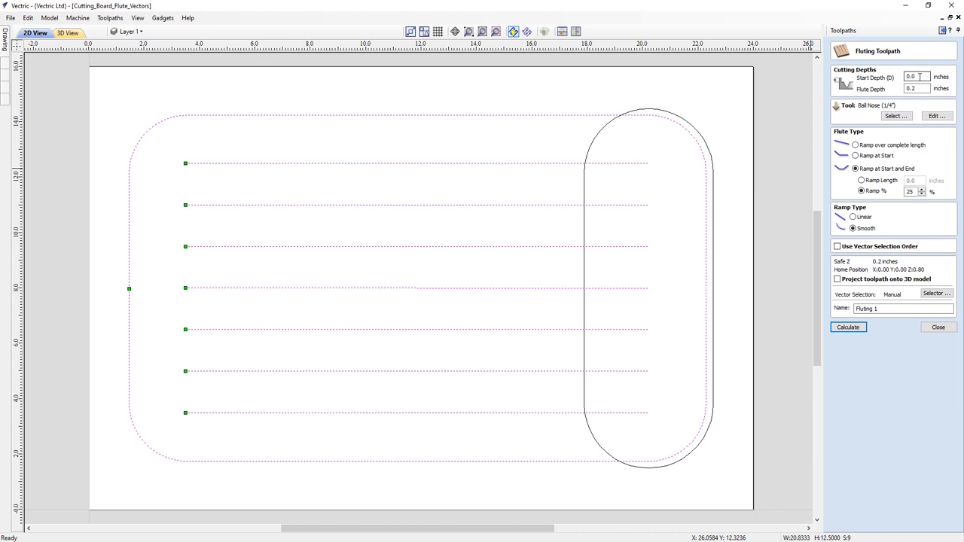
{"action": "left_click_drag", "start_coordinate": [919, 76], "coordinate": [898, 78]}
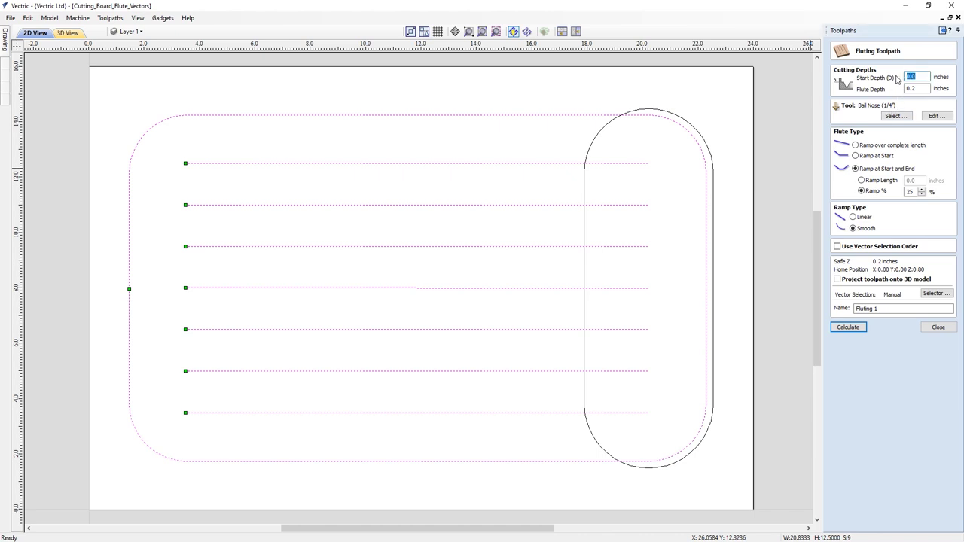
{"action": "type", "text": "0"}
{"action": "left_click", "coordinate": [918, 89]}
Step: Add a 0.5 inch diameter ball nose tool with default cutting settings to the tool database and select it for the fluting toolpath
{"action": "left_click", "coordinate": [894, 116]}
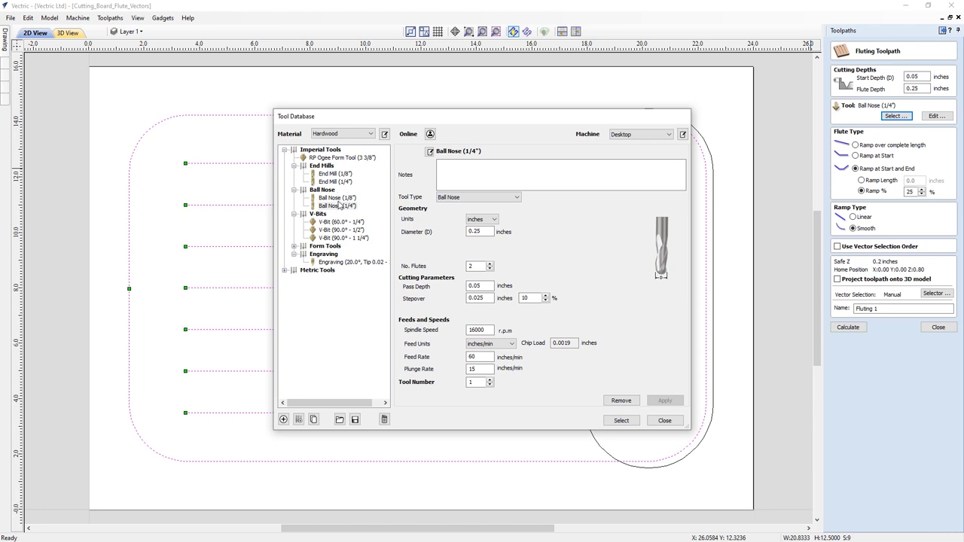
{"action": "left_click", "coordinate": [284, 420]}
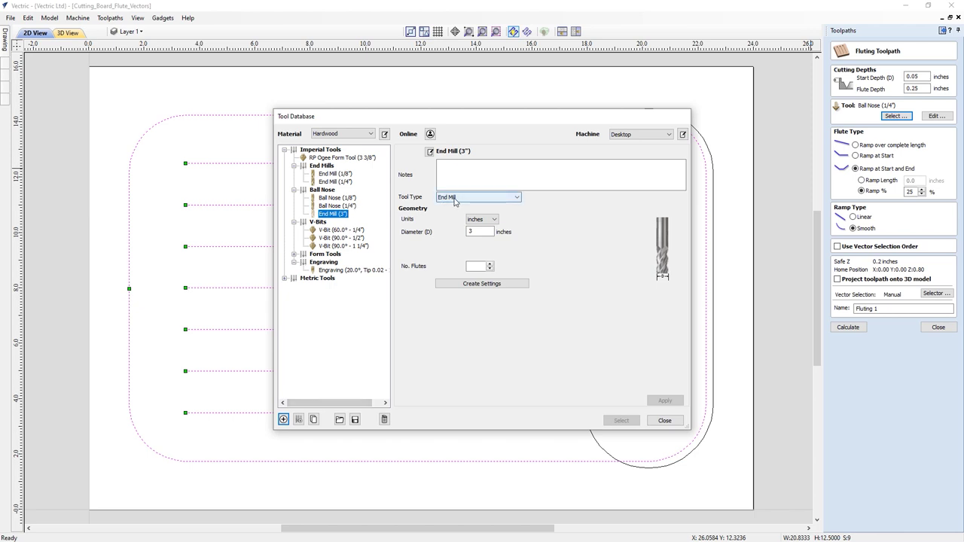
{"action": "left_click", "coordinate": [453, 200]}
{"action": "left_click", "coordinate": [460, 226]}
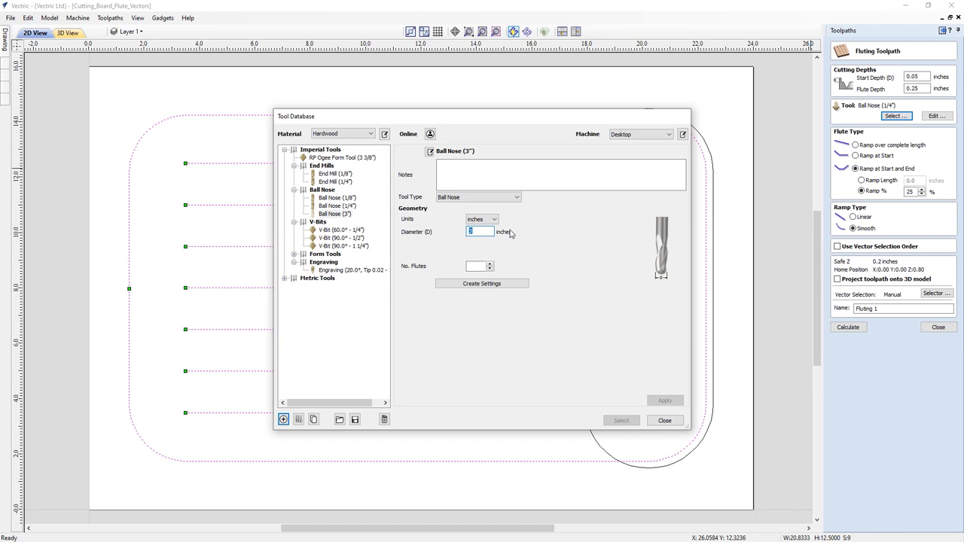
{"action": "type", "text": "0.5"}
{"action": "left_click", "coordinate": [476, 284]}
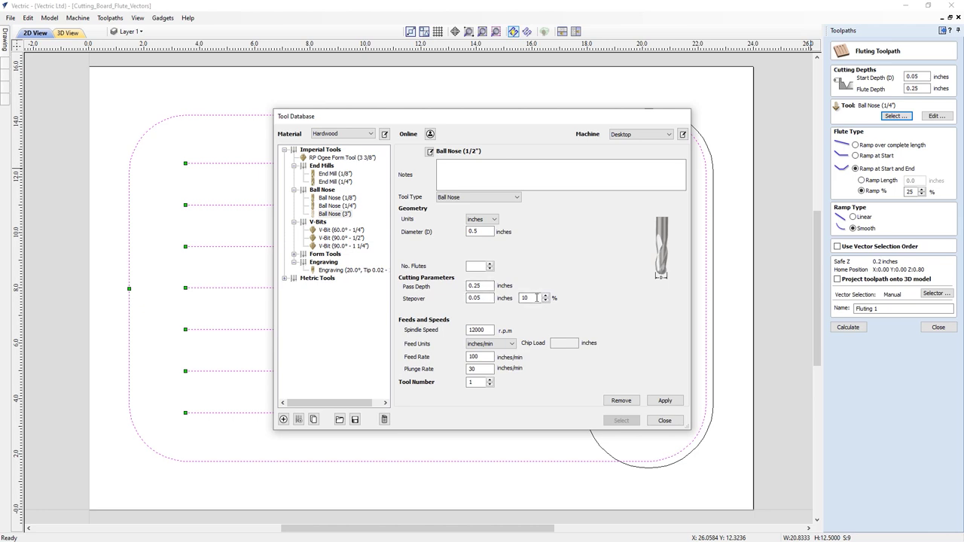
{"action": "left_click", "coordinate": [666, 400]}
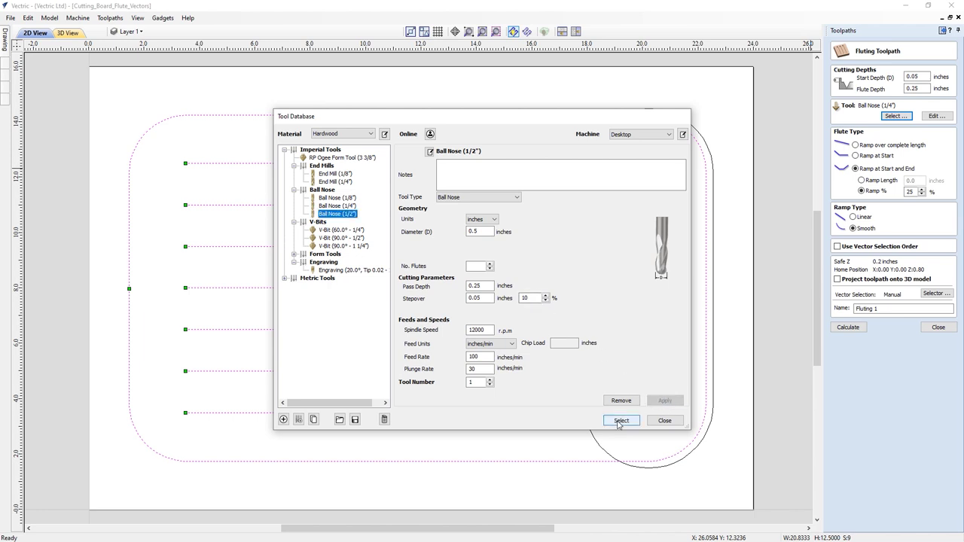
{"action": "left_click", "coordinate": [620, 421]}
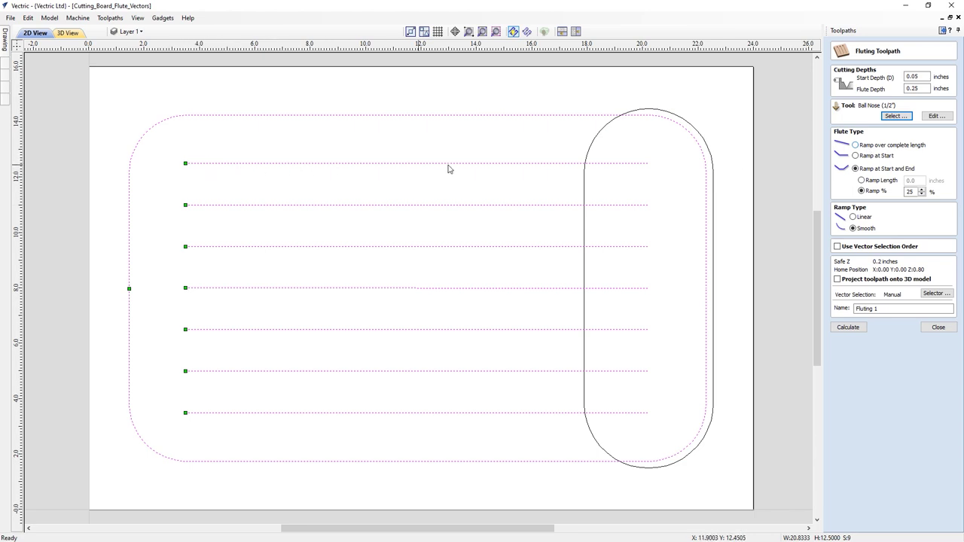
Step: Set the flute type to Ramp over complete length with the Linear ramp type and calculate the toolpath
{"action": "left_click", "coordinate": [857, 145]}
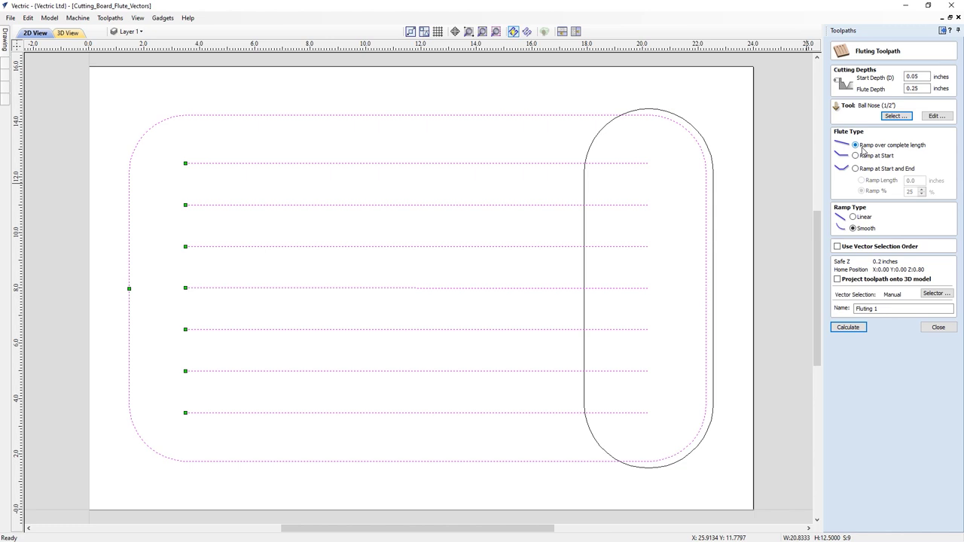
{"action": "left_click", "coordinate": [854, 217]}
{"action": "left_click", "coordinate": [846, 327]}
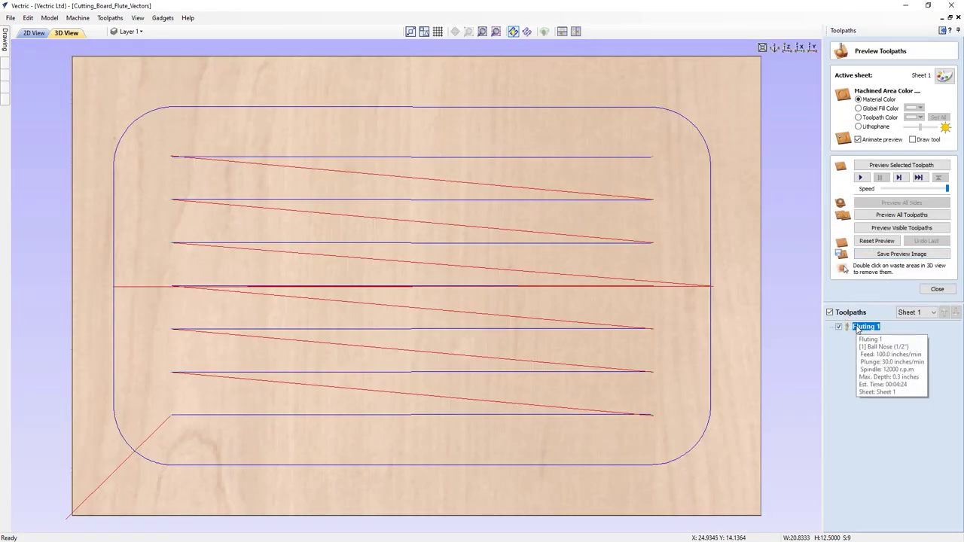
Step: Preview all toolpaths, view the fluted cutting board isometrically and close the preview
{"action": "left_click", "coordinate": [878, 217]}
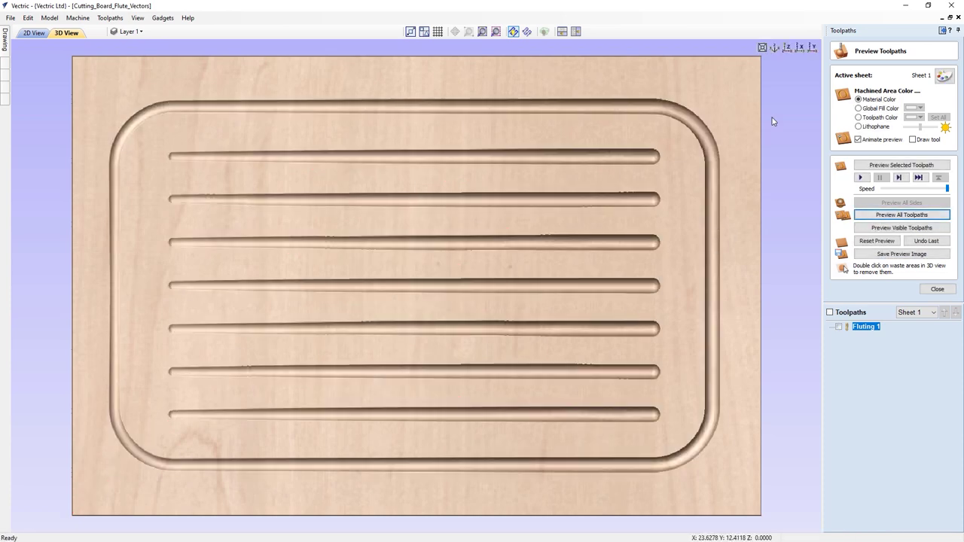
{"action": "left_click", "coordinate": [776, 47]}
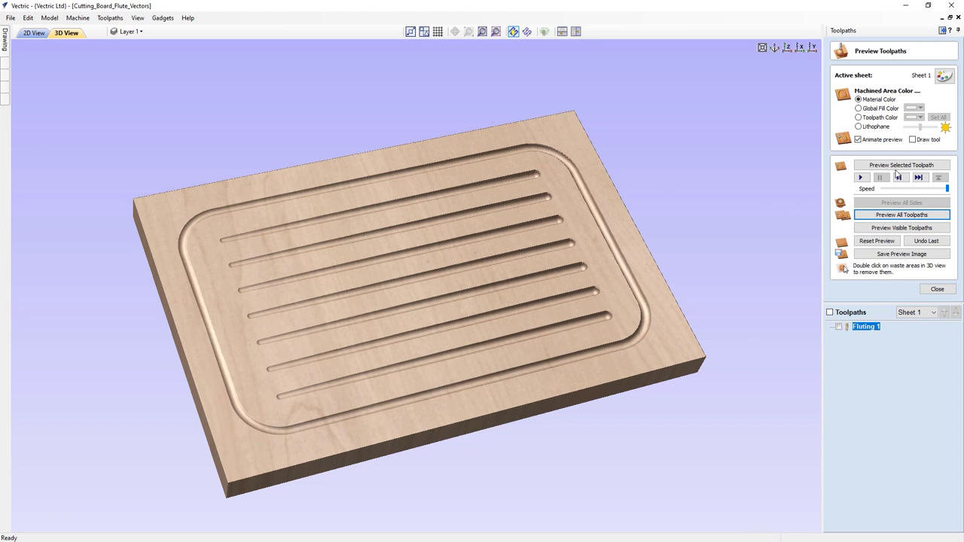
{"action": "left_click", "coordinate": [936, 290]}
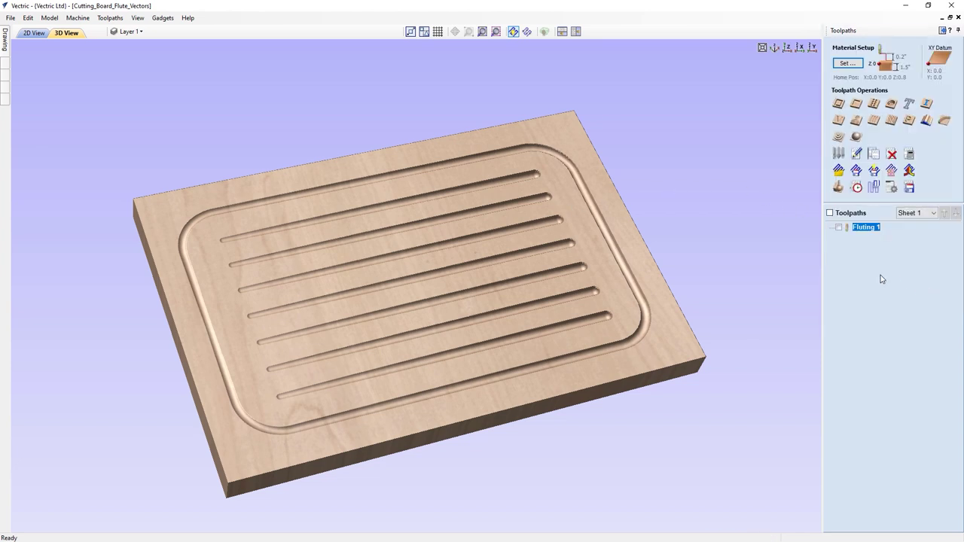
Step: Start a pocket toolpath on the tall rounded shape in the 2D view and remove both end mills from its tool list
{"action": "key", "text": "F2"}
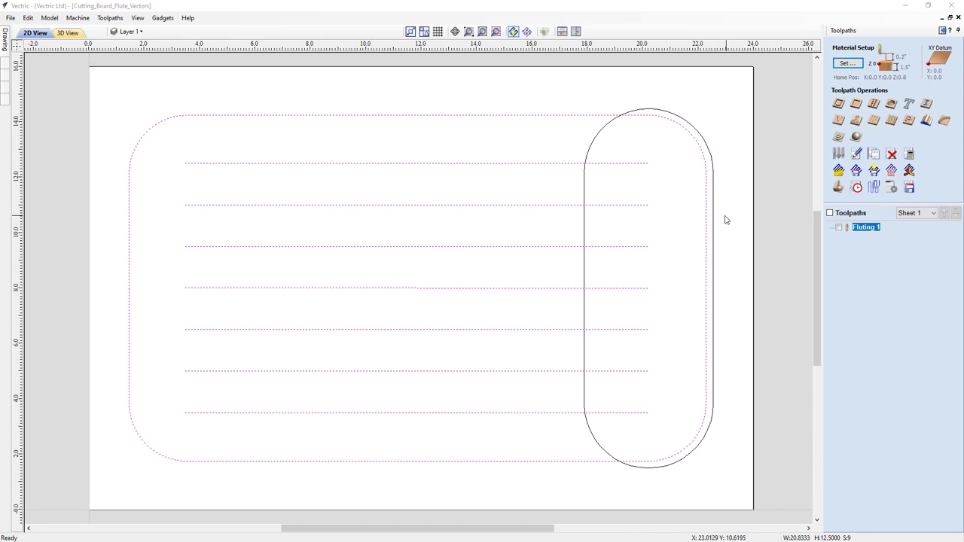
{"action": "left_click", "coordinate": [714, 189]}
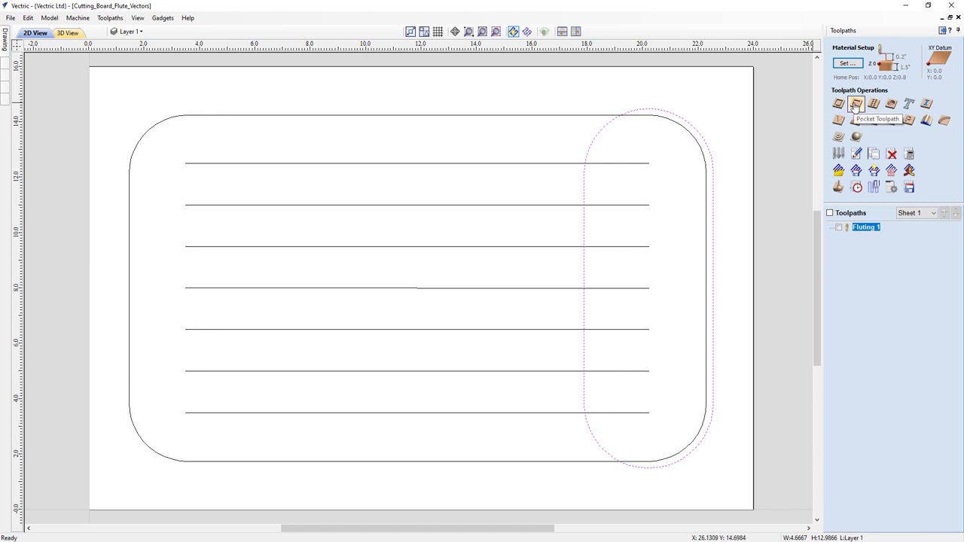
{"action": "left_click", "coordinate": [856, 105]}
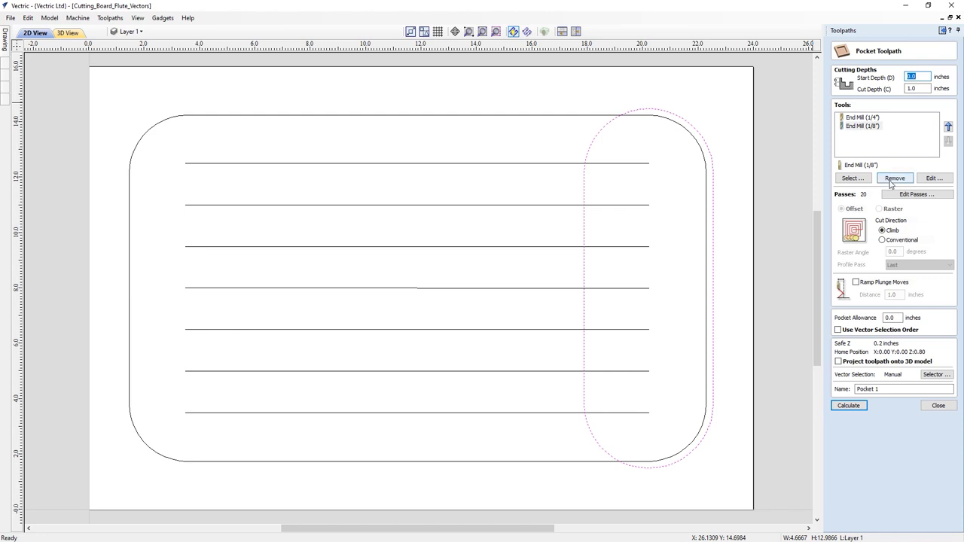
{"action": "left_click", "coordinate": [874, 117]}
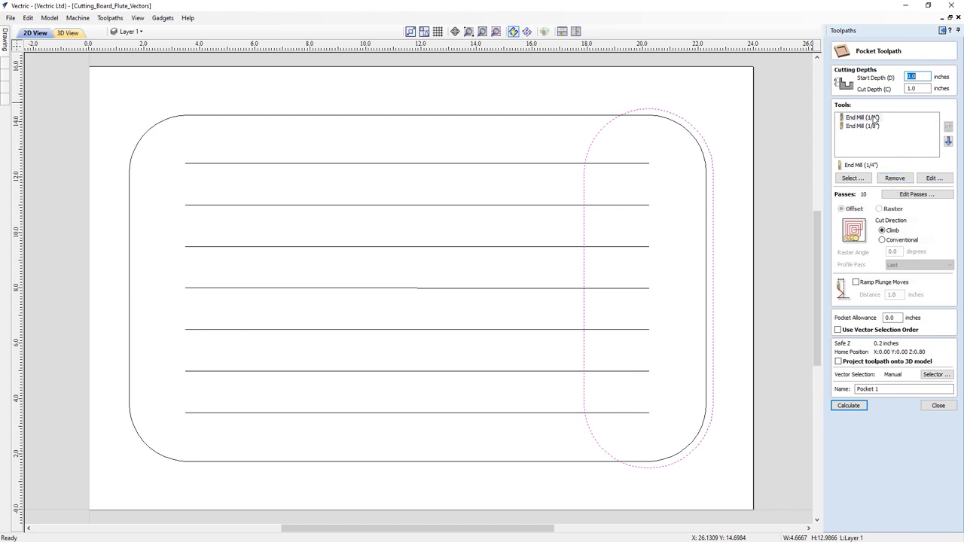
{"action": "left_click", "coordinate": [899, 179]}
{"action": "left_click", "coordinate": [862, 117]}
{"action": "left_click", "coordinate": [895, 178]}
Step: Set the pocket's cut depth to 0.3 inches and choose the 1/2" ball nose as its tool
{"action": "double_click", "coordinate": [920, 89]}
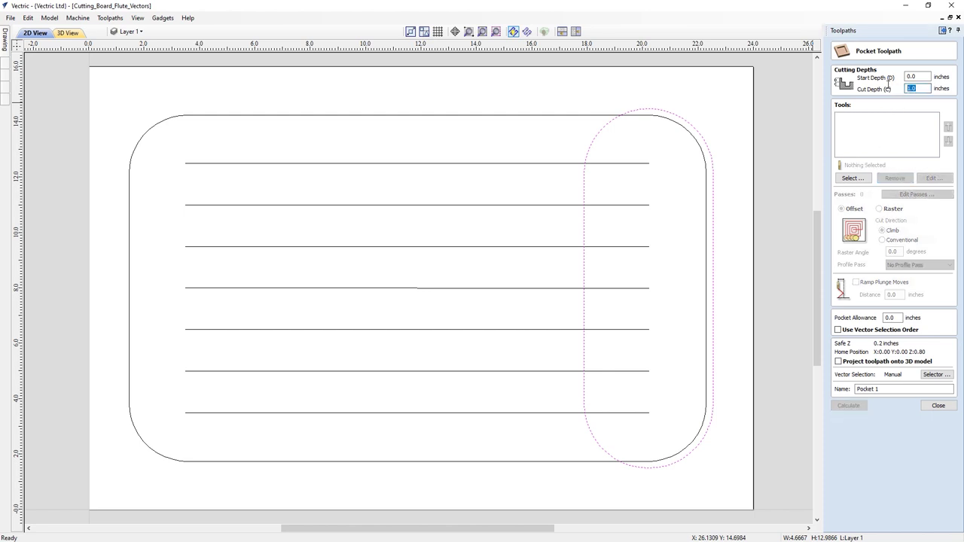
{"action": "type", "text": "0"}
{"action": "left_click", "coordinate": [851, 179]}
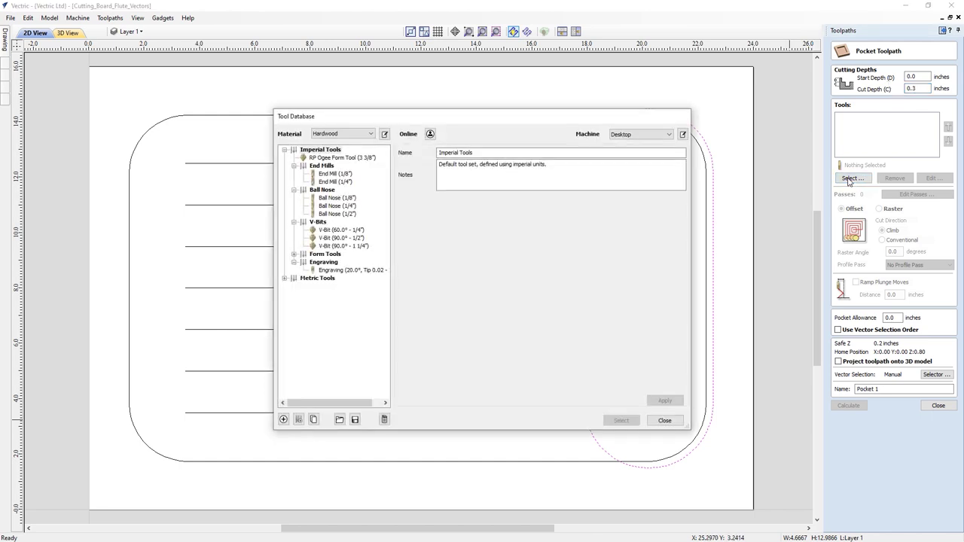
{"action": "left_click", "coordinate": [347, 214]}
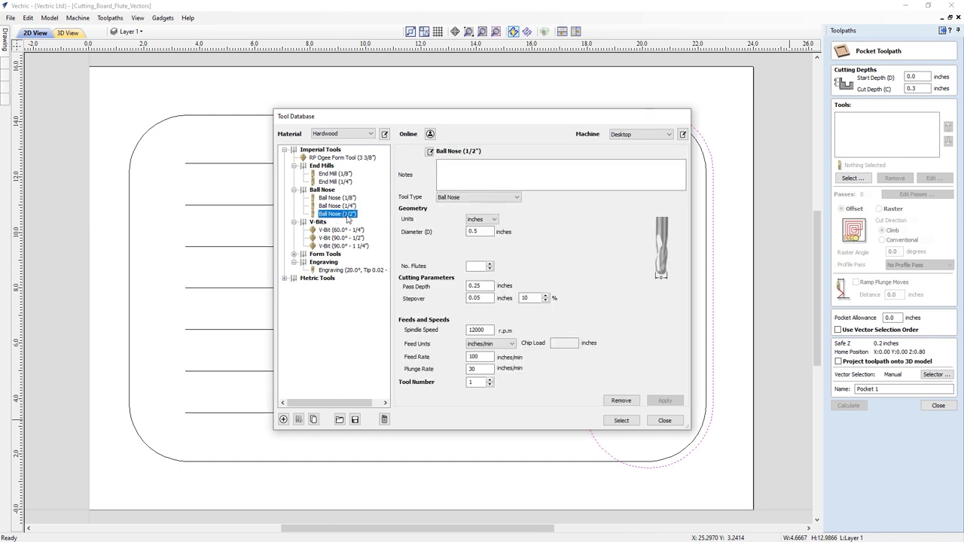
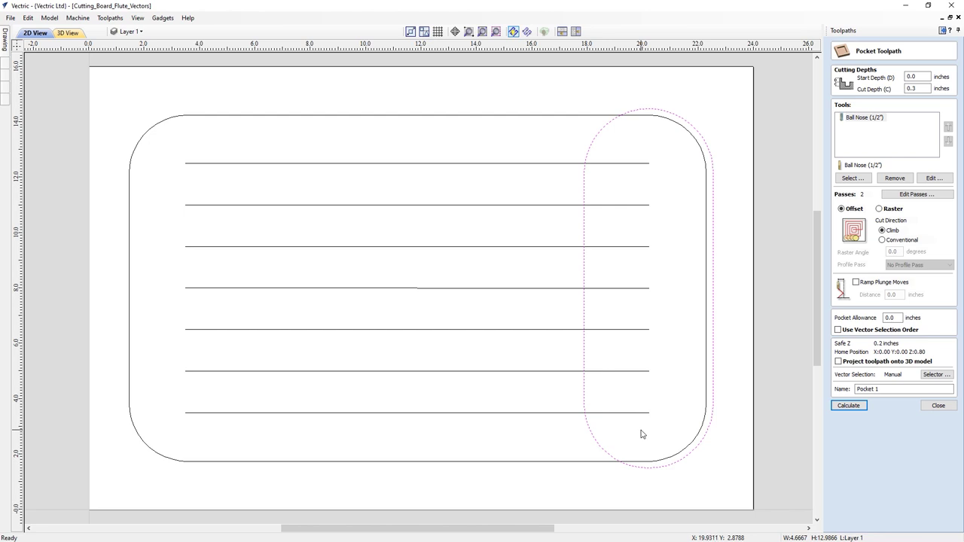
Step: Add the 1/4" end mill to the pocket's tool list with its pass depth set to 0.3 inches
{"action": "left_click", "coordinate": [852, 179]}
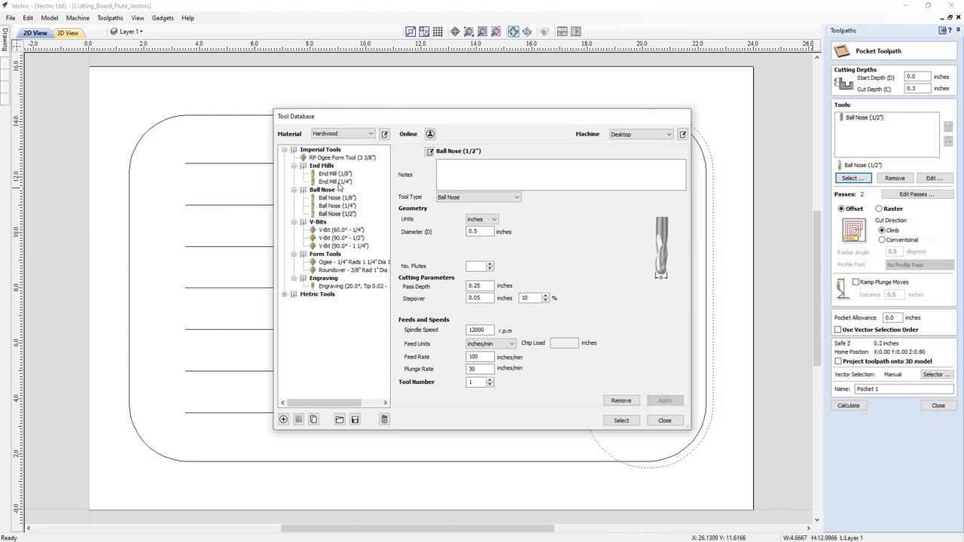
{"action": "left_click", "coordinate": [336, 183]}
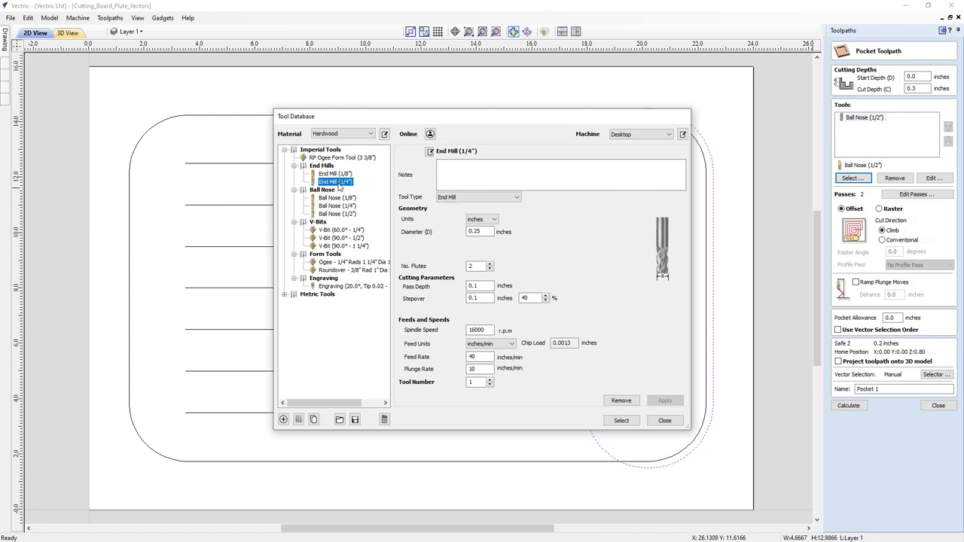
{"action": "double_click", "coordinate": [482, 286]}
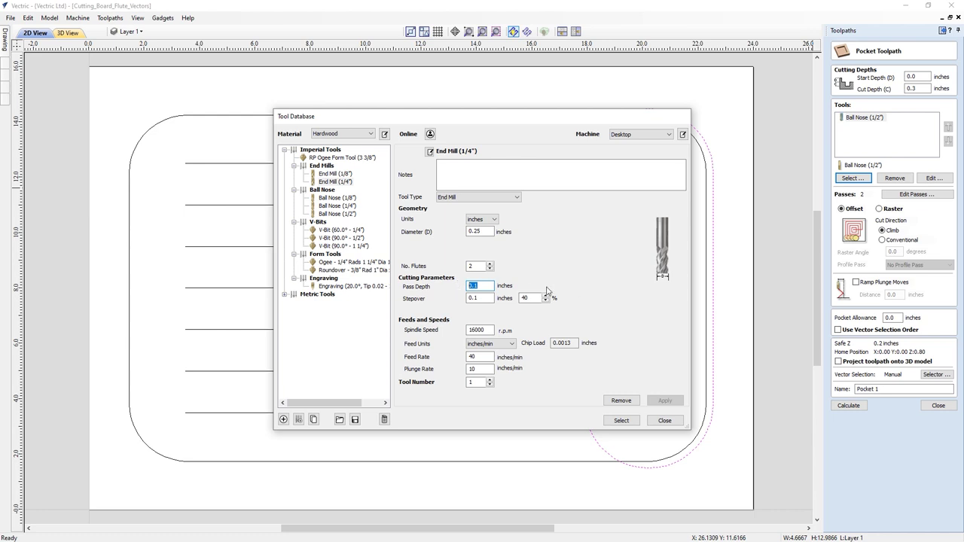
{"action": "type", "text": "0.3"}
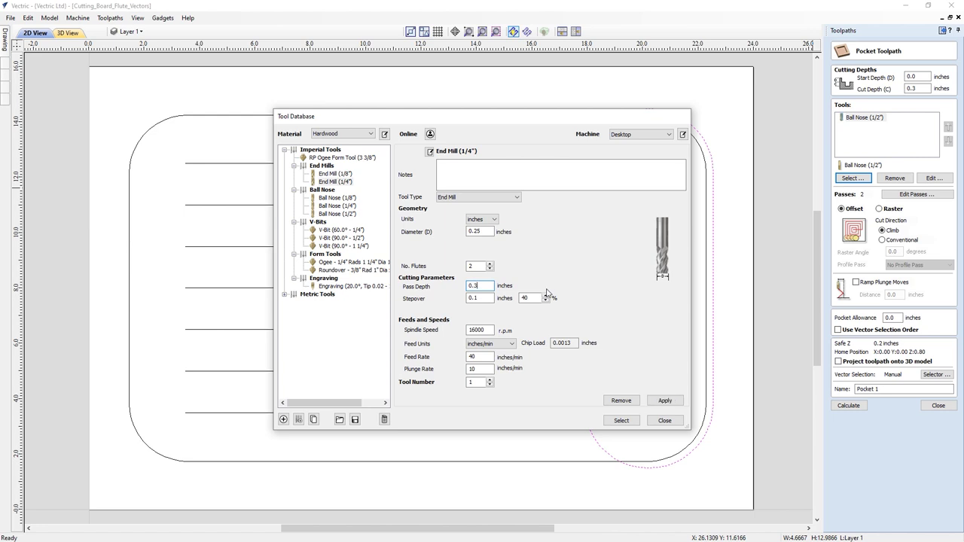
{"action": "left_click", "coordinate": [659, 402]}
{"action": "left_click", "coordinate": [621, 421]}
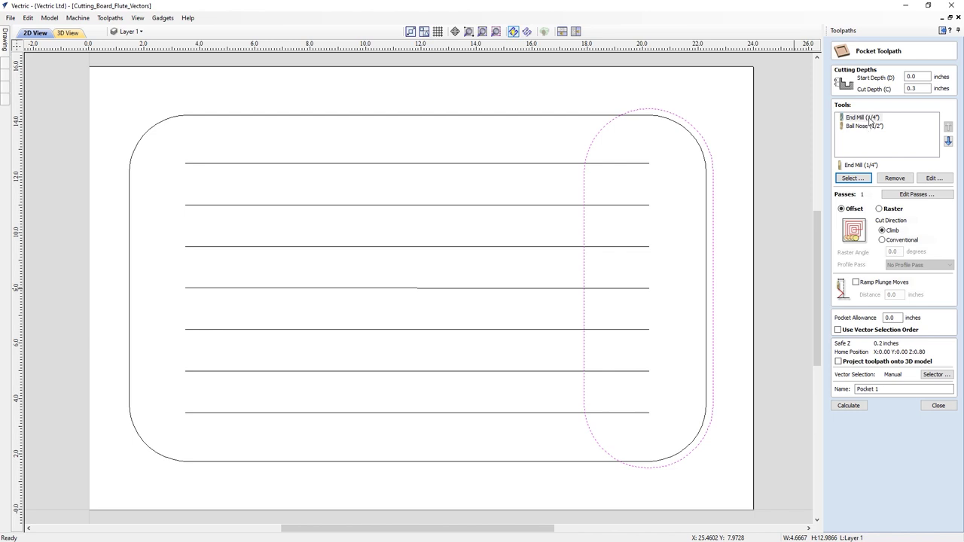
Step: Move the 1/4" end mill below the 1/2" ball nose in the tool order and return it to first place
{"action": "left_click", "coordinate": [870, 119]}
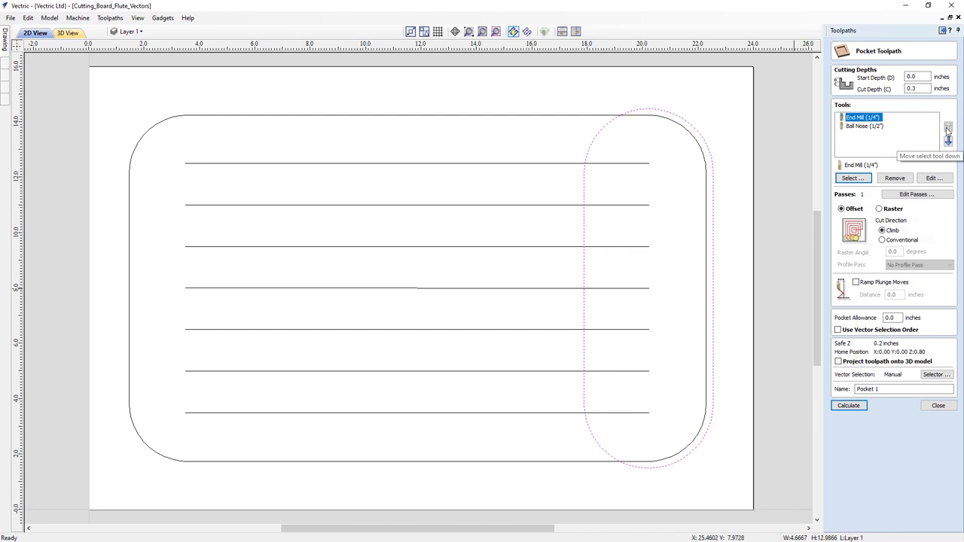
{"action": "left_click", "coordinate": [948, 142]}
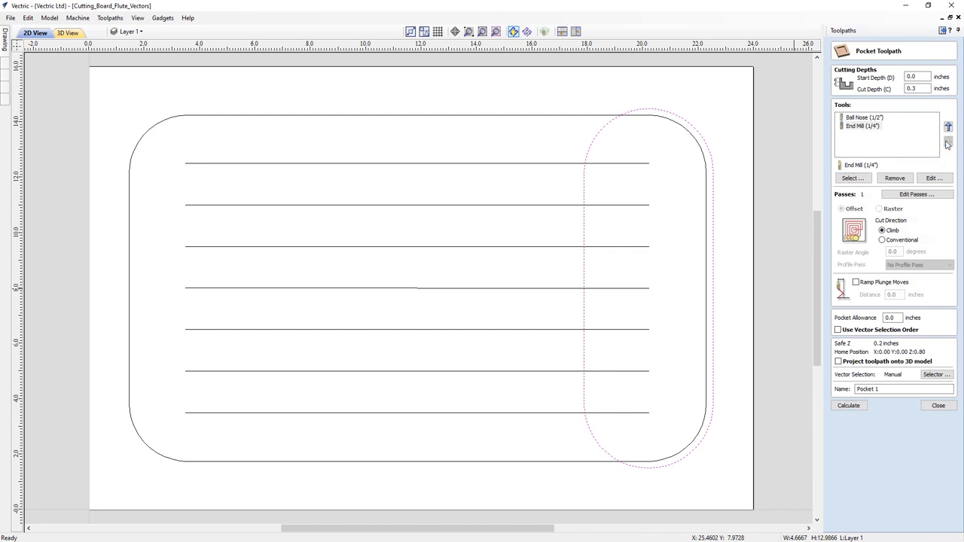
{"action": "left_click", "coordinate": [868, 128]}
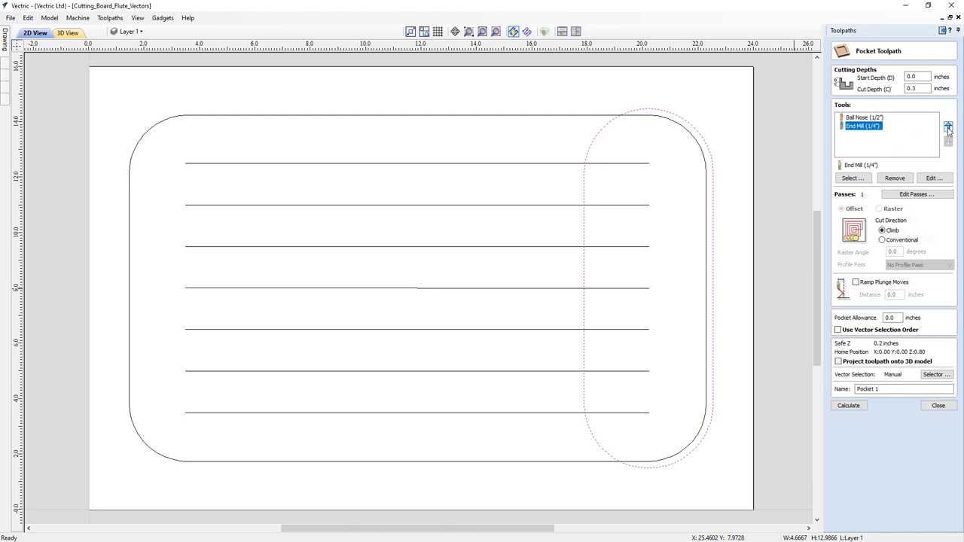
{"action": "left_click", "coordinate": [948, 128]}
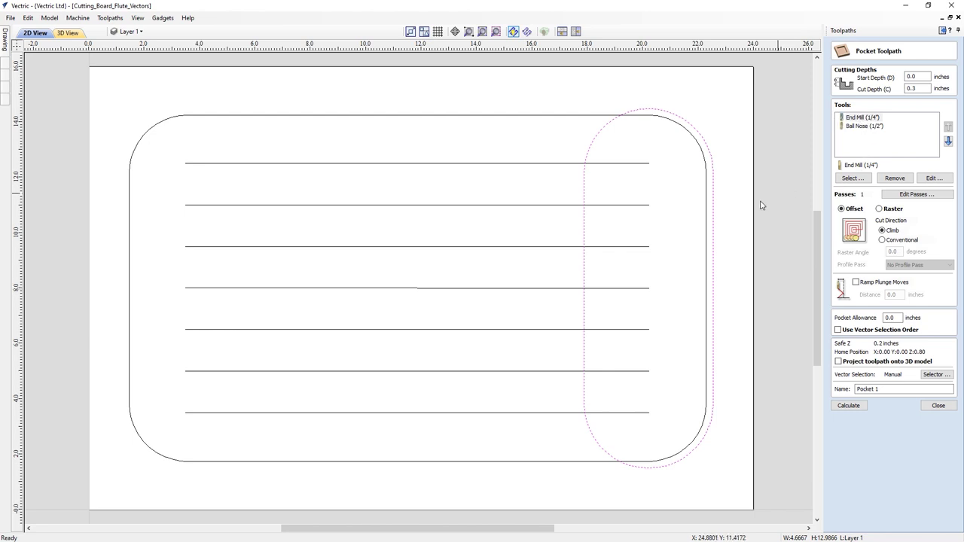
Step: Calculate the pocket toolpaths and preview Pocket 1 [Clear 1] followed by Pocket 1 on the cutting board
{"action": "left_click", "coordinate": [848, 406]}
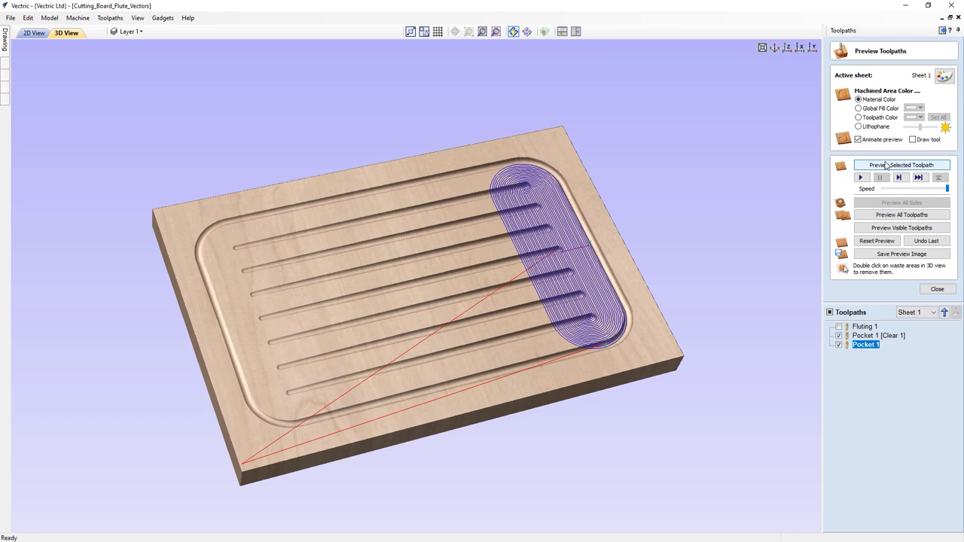
{"action": "left_click", "coordinate": [889, 337]}
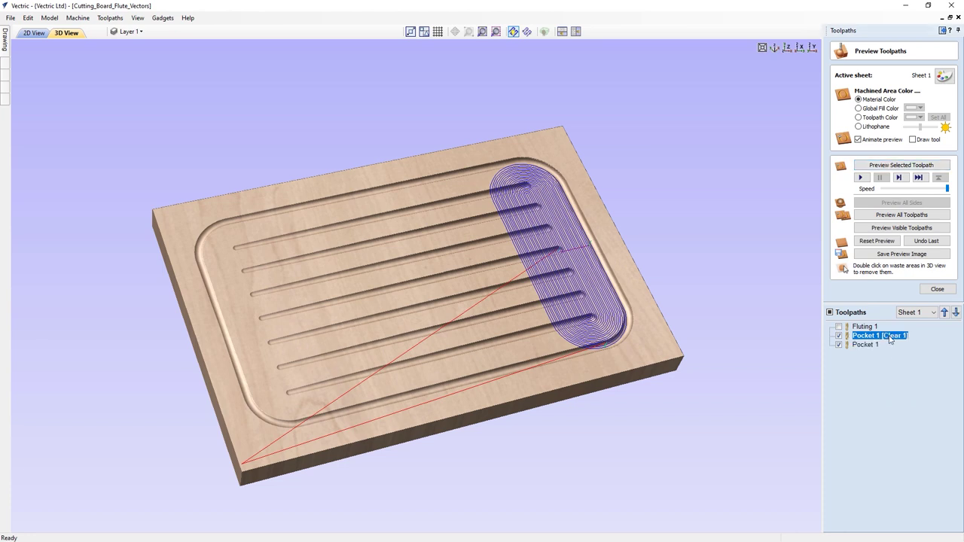
{"action": "left_click", "coordinate": [885, 167]}
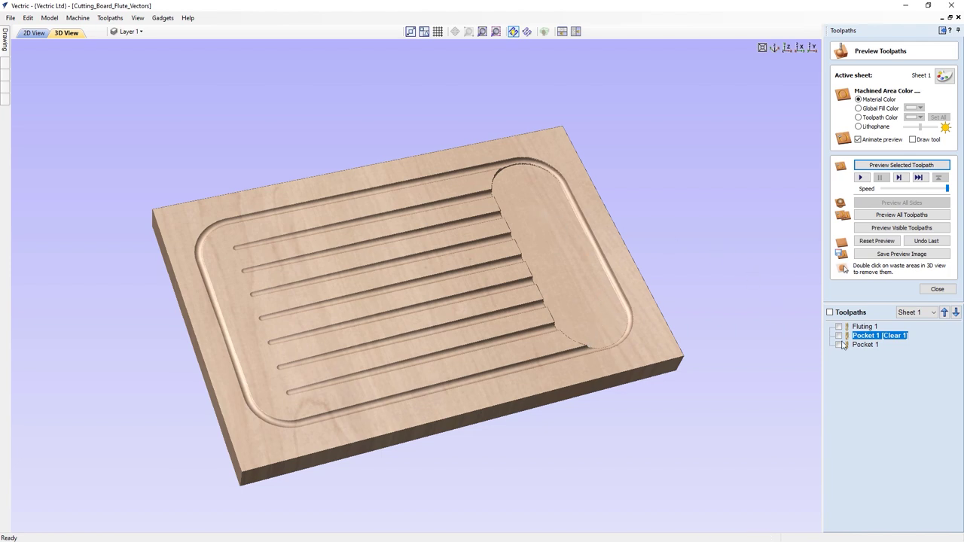
{"action": "left_click", "coordinate": [865, 346]}
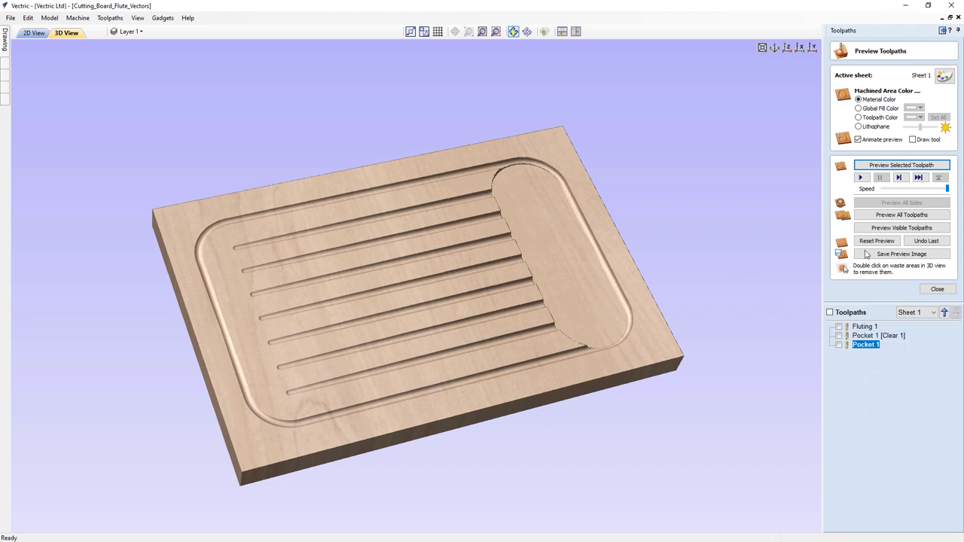
{"action": "left_click", "coordinate": [885, 167]}
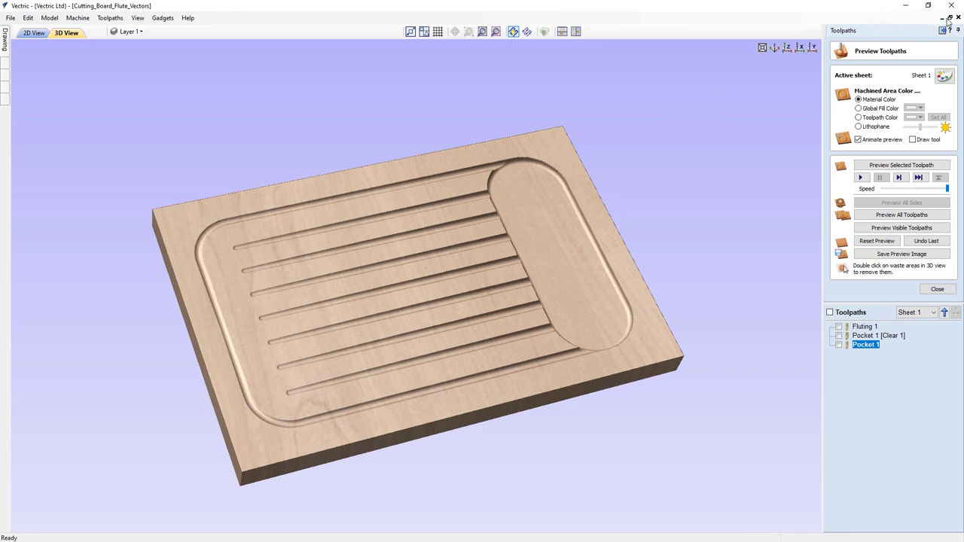
Step: Close the cutting board file and open Texture_Flute_Vectors from the Vectric Tutorials folder
{"action": "left_click", "coordinate": [959, 16]}
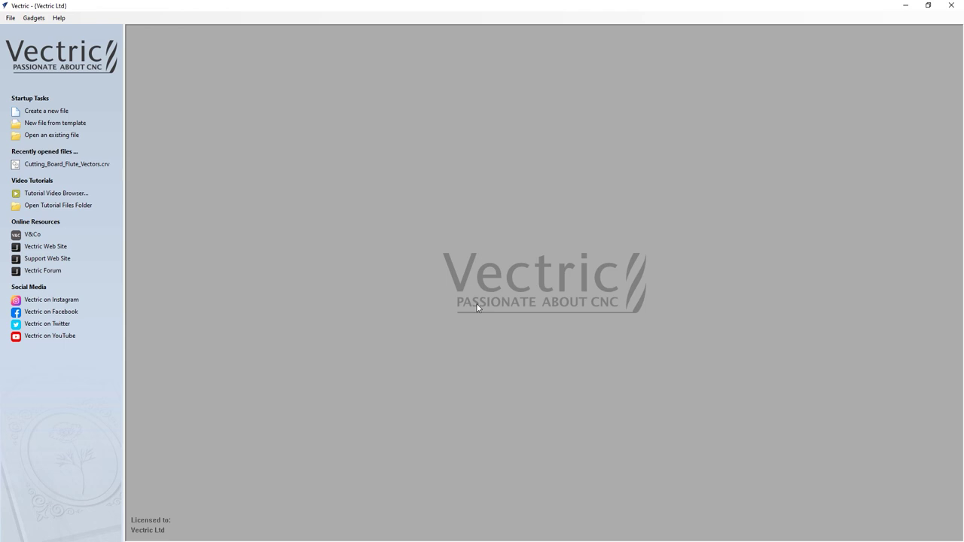
{"action": "left_click", "coordinate": [67, 135]}
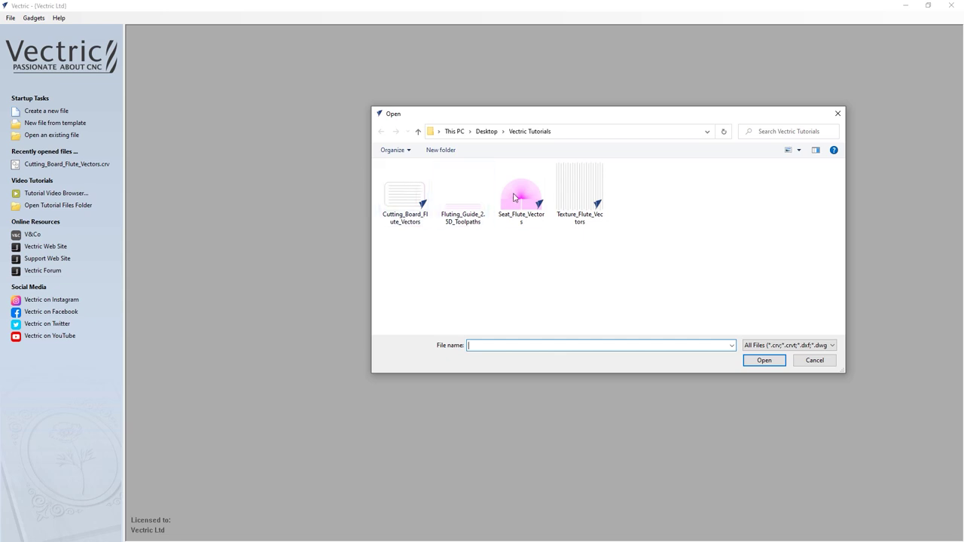
{"action": "left_click", "coordinate": [575, 184]}
{"action": "left_click", "coordinate": [762, 360]}
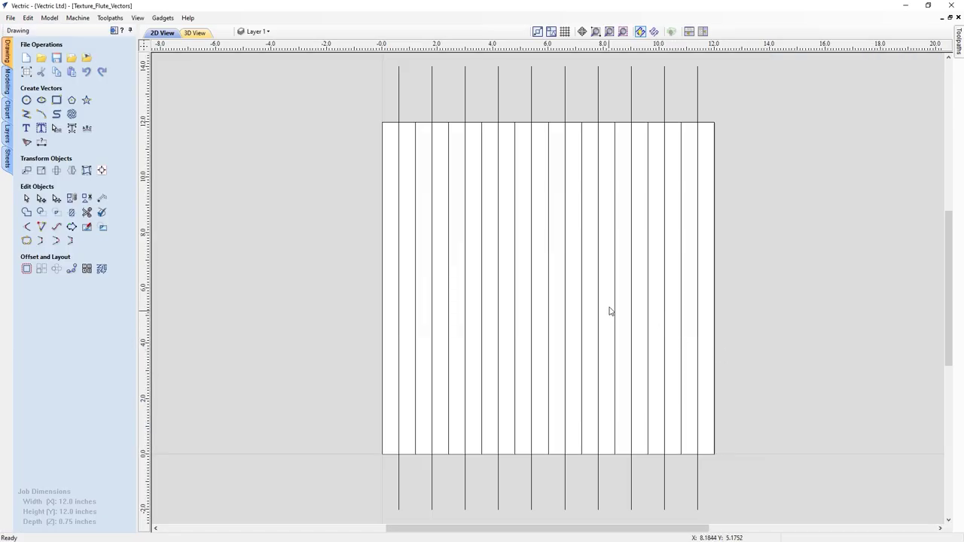
Step: Examine how the first two vertical lines are divided into separate segments by selecting them individually
{"action": "left_click", "coordinate": [399, 93]}
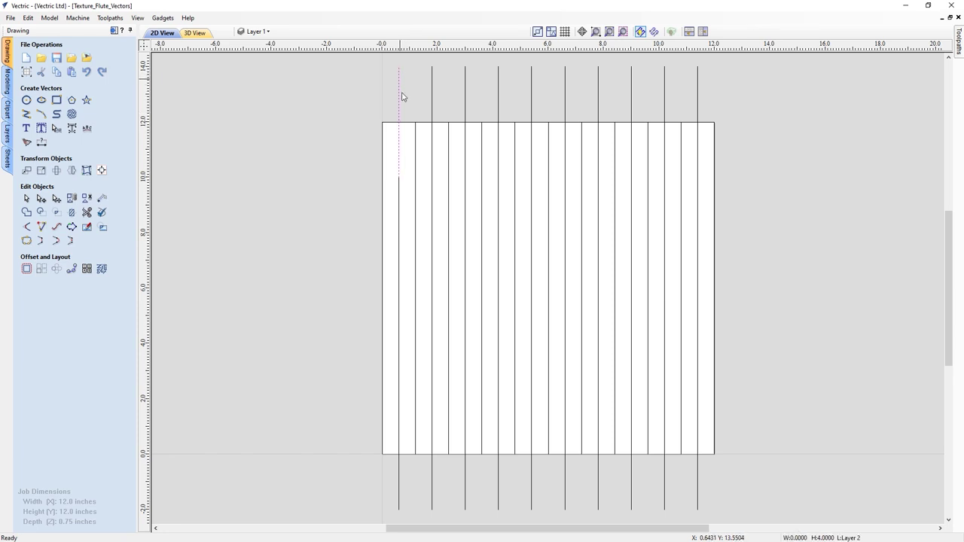
{"action": "left_click", "coordinate": [398, 200]}
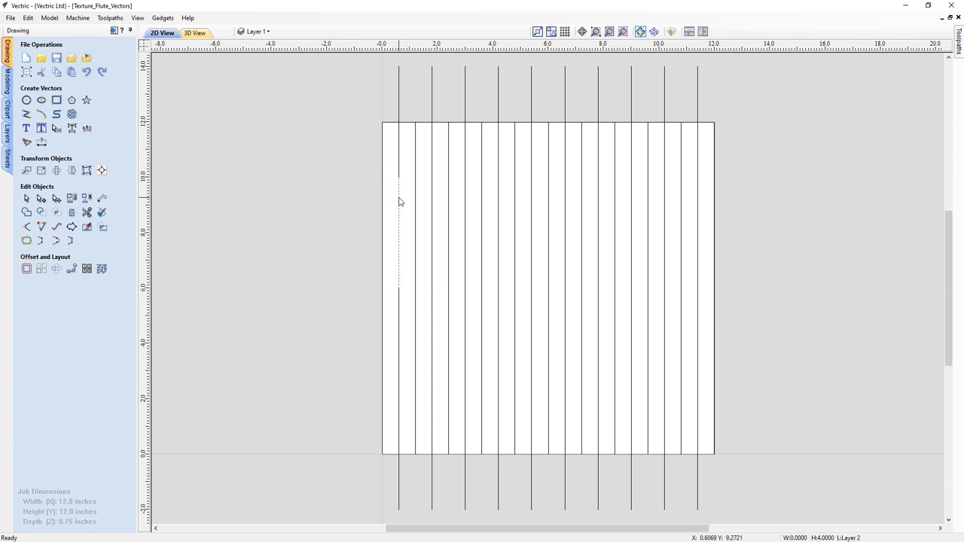
{"action": "left_click", "coordinate": [400, 315]}
{"action": "left_click", "coordinate": [416, 308]}
{"action": "left_click", "coordinate": [415, 430]}
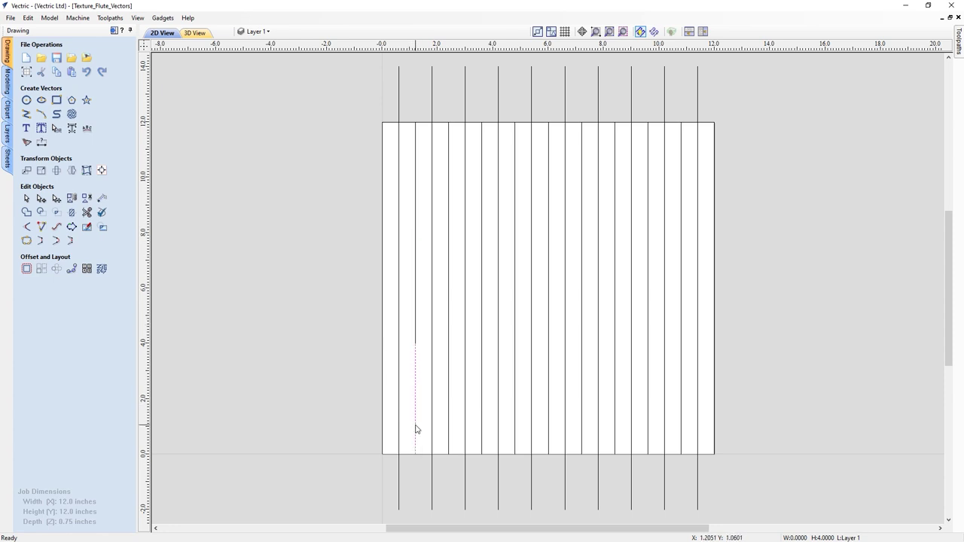
{"action": "left_click", "coordinate": [398, 471]}
Step: Calculate a fluting toolpath on all the vectors using Ramp at Start and End with the Smooth ramp type
{"action": "key", "text": "ctrl+a"}
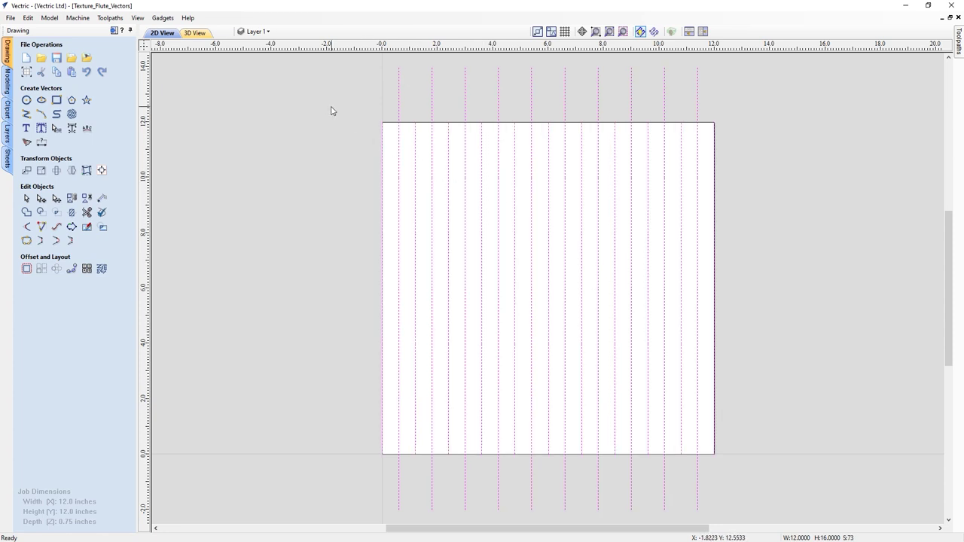
{"action": "left_click", "coordinate": [114, 31]}
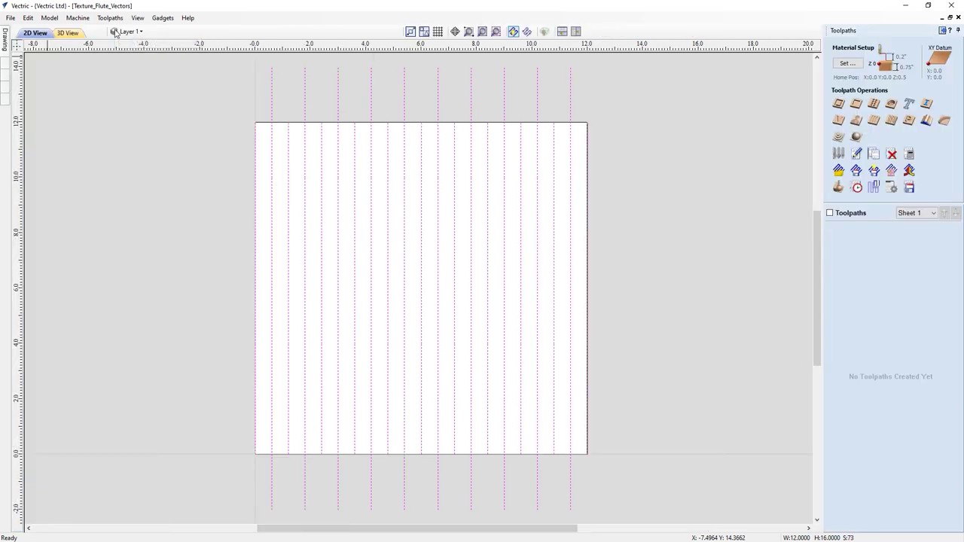
{"action": "left_click", "coordinate": [875, 121]}
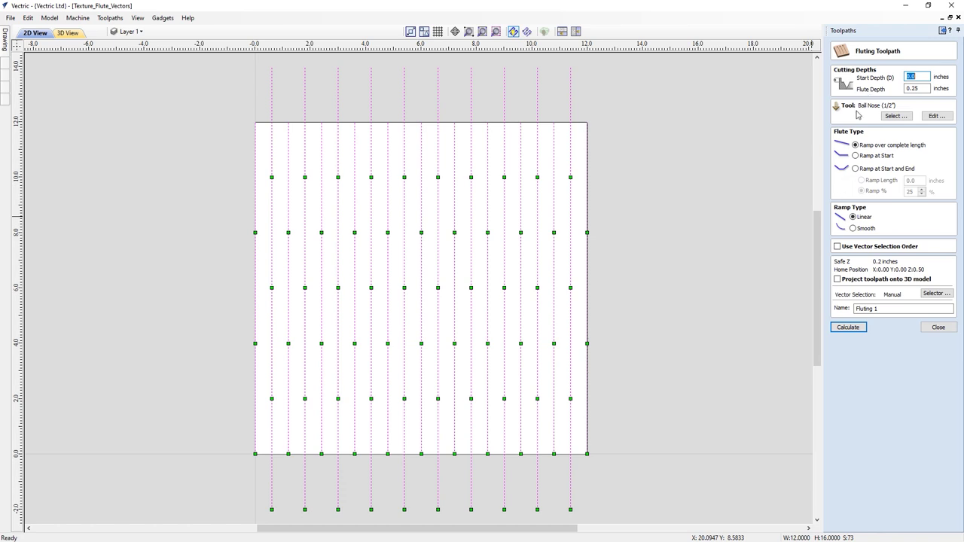
{"action": "left_click", "coordinate": [862, 171]}
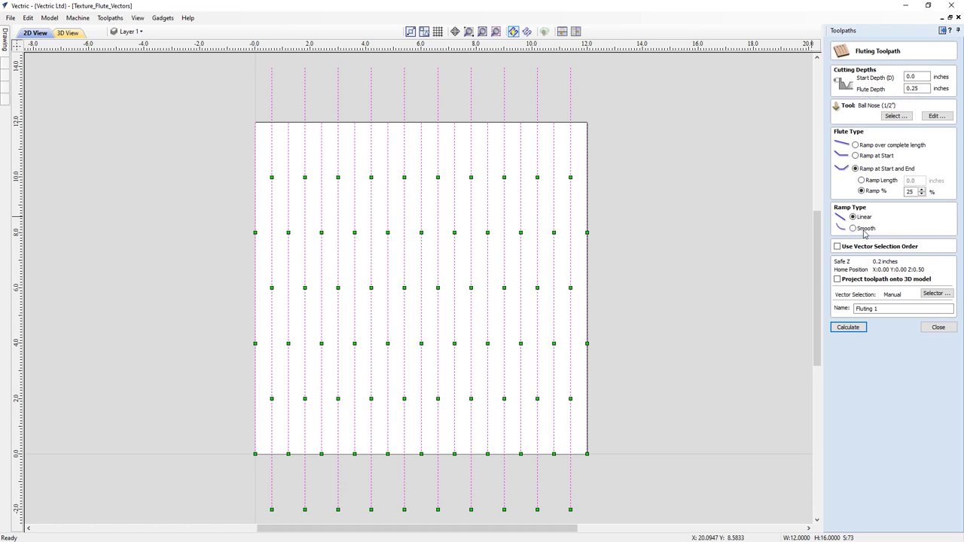
{"action": "left_click", "coordinate": [846, 326]}
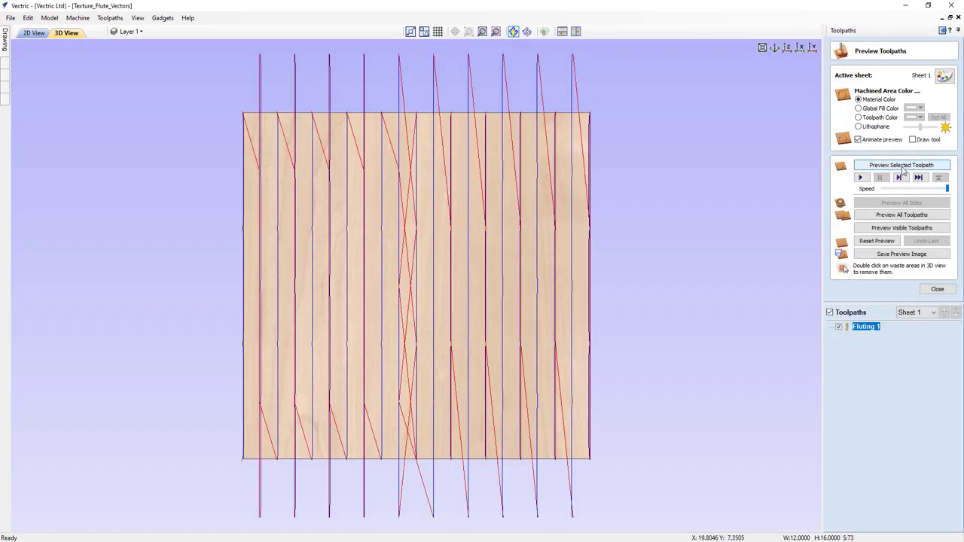
Step: Preview the fluting toolpath, view the texture at an angle and return to a straight-down view
{"action": "left_click", "coordinate": [903, 167]}
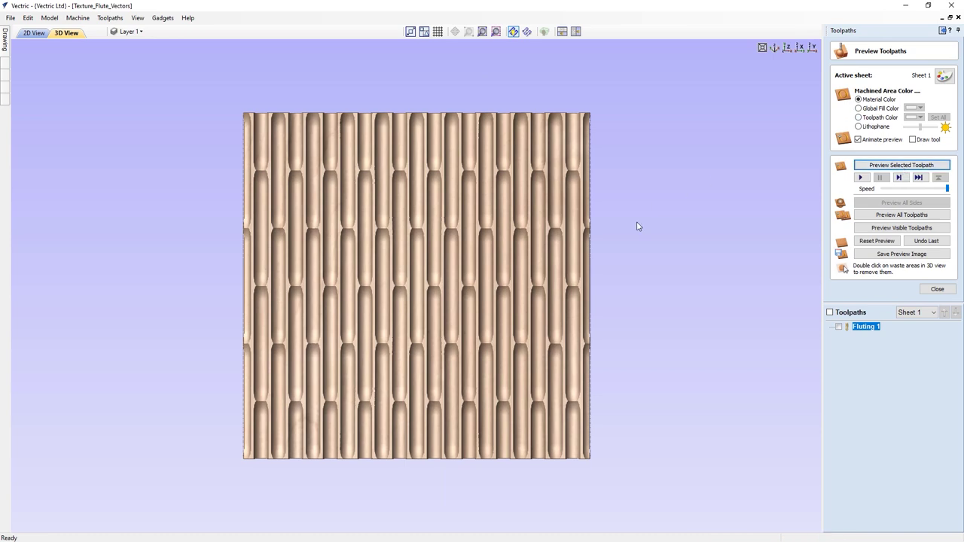
{"action": "left_click_drag", "start_coordinate": [579, 235], "coordinate": [727, 96]}
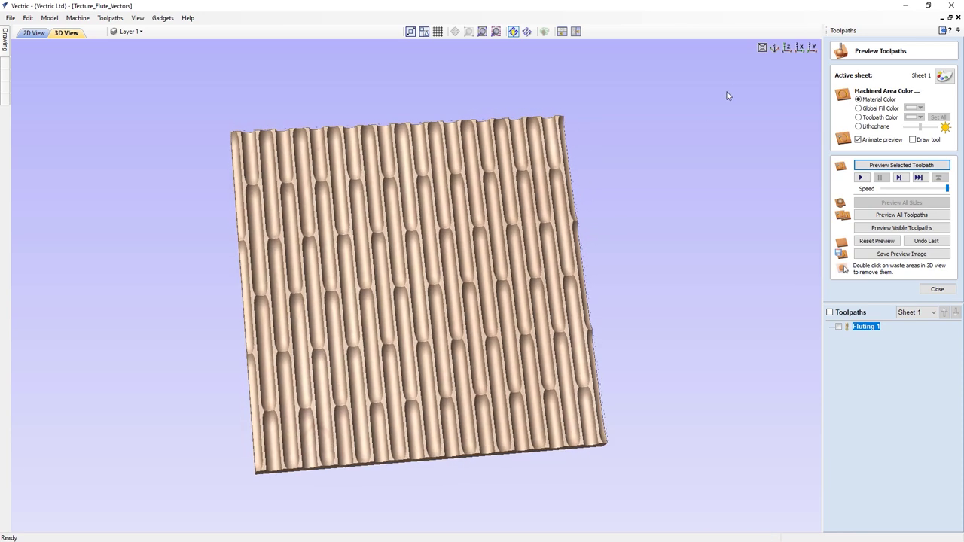
{"action": "left_click", "coordinate": [791, 48]}
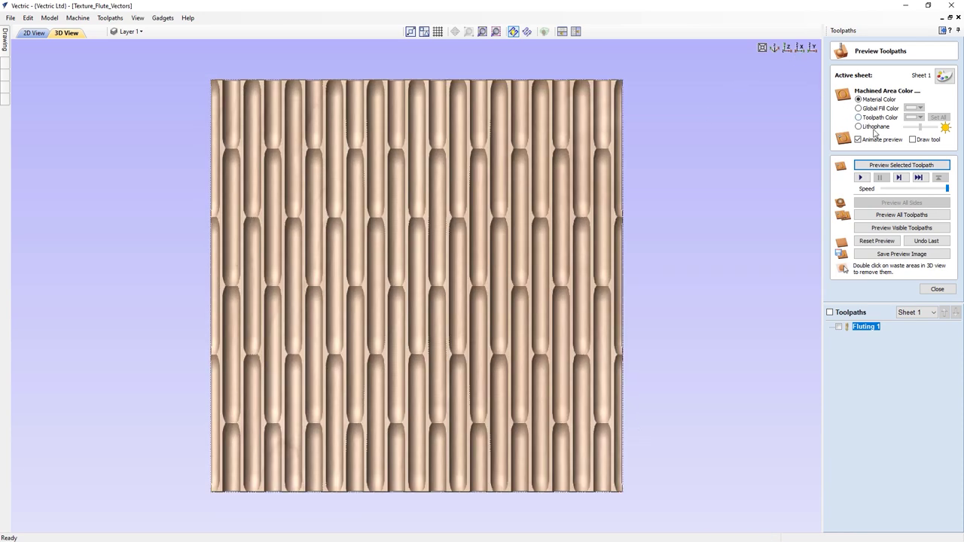
Step: Show the machined areas of the preview with a black global fill color
{"action": "left_click", "coordinate": [881, 110]}
{"action": "left_click", "coordinate": [919, 108]}
{"action": "left_click", "coordinate": [893, 135]}
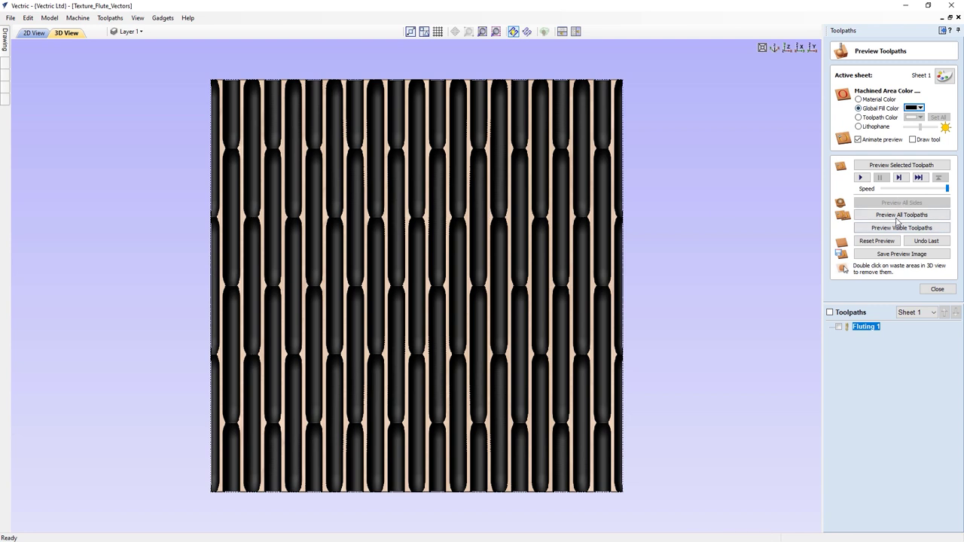
Step: Reset the preview, set the fluting toolpath's ramp percentage to 100% and recalculate it
{"action": "left_click", "coordinate": [877, 241]}
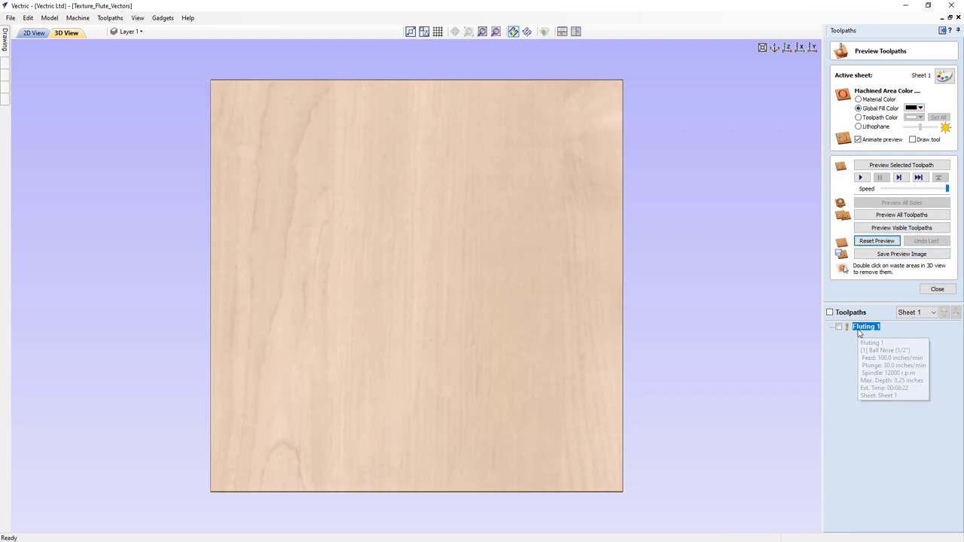
{"action": "double_click", "coordinate": [859, 330]}
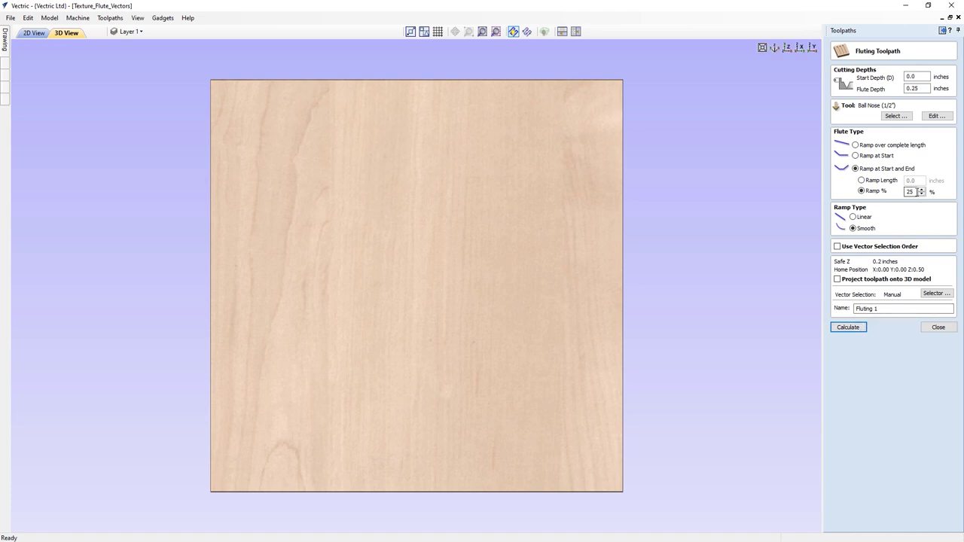
{"action": "double_click", "coordinate": [910, 192]}
{"action": "type", "text": "100"}
{"action": "left_click", "coordinate": [848, 327]}
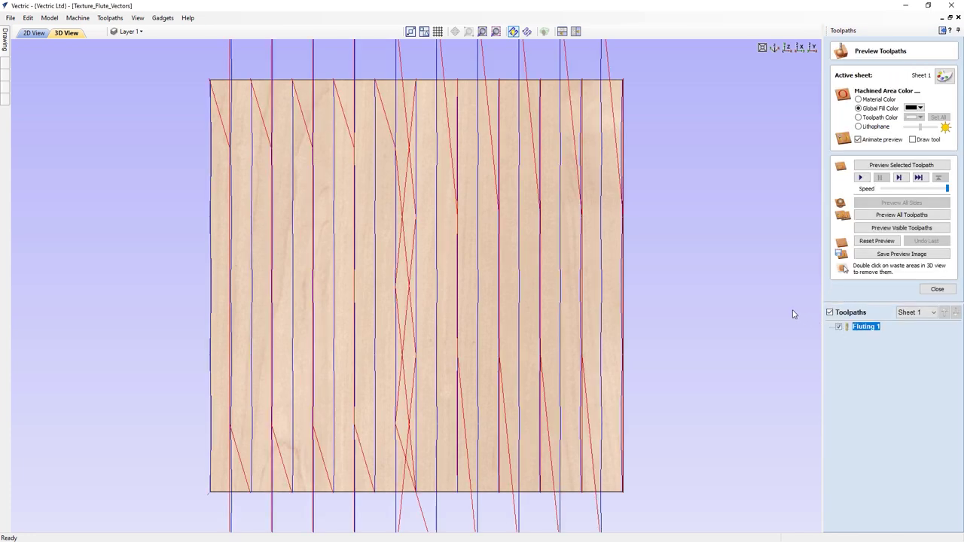
Step: Preview the recalculated fluting toolpath on the texture panel and reset the preview
{"action": "left_click", "coordinate": [896, 166]}
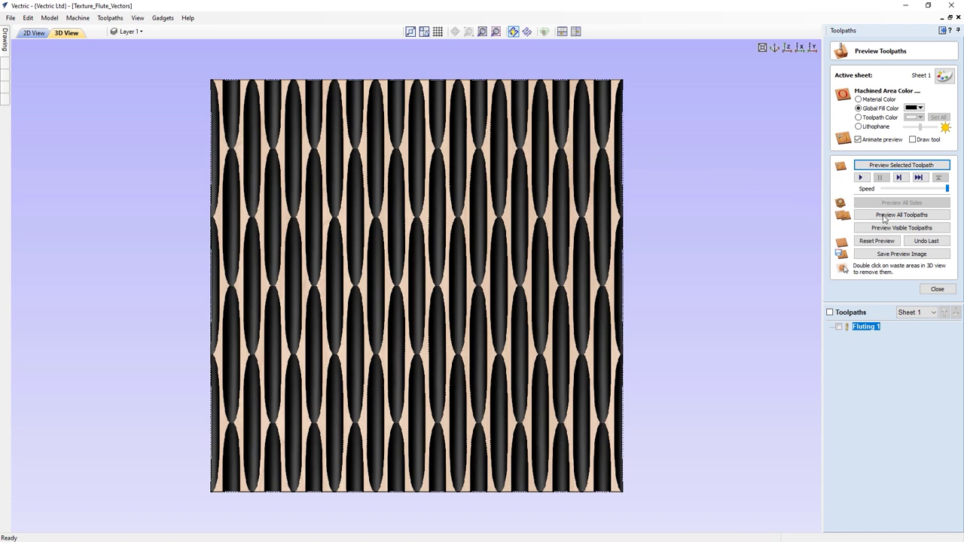
{"action": "left_click", "coordinate": [871, 243]}
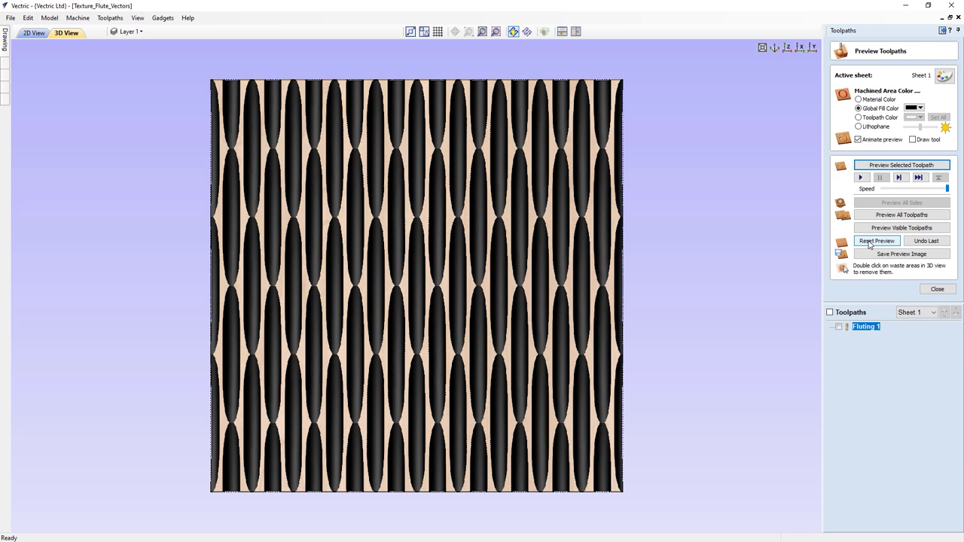
{"action": "left_click", "coordinate": [870, 243]}
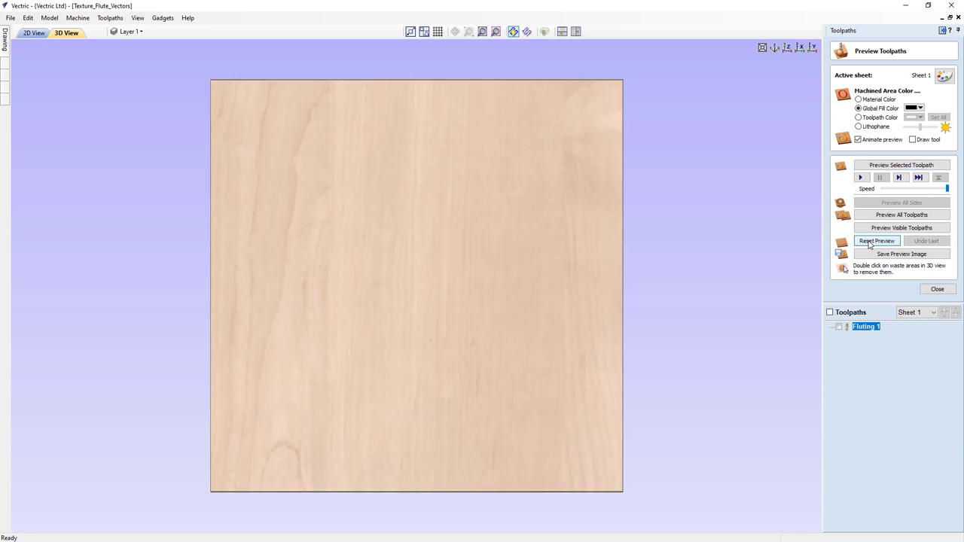
Step: Edit the fluting toolpath to a 0.35 inch flute depth, V-Bit (90.0° - 1 1/4") and linear ramp over complete length, and recalculate it
{"action": "double_click", "coordinate": [865, 327]}
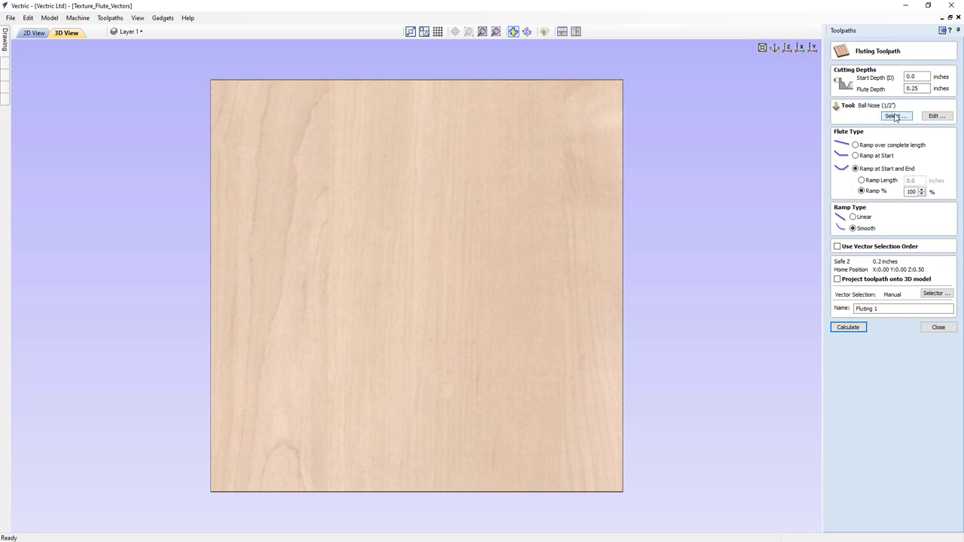
{"action": "left_click_drag", "start_coordinate": [925, 88], "coordinate": [871, 89]}
{"action": "type", "text": "."}
{"action": "left_click", "coordinate": [892, 117]}
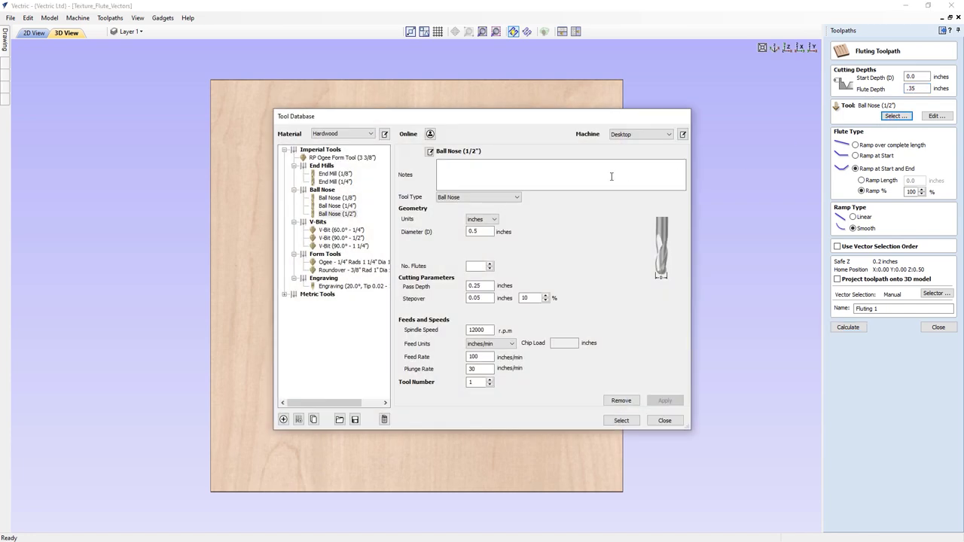
{"action": "double_click", "coordinate": [338, 247]}
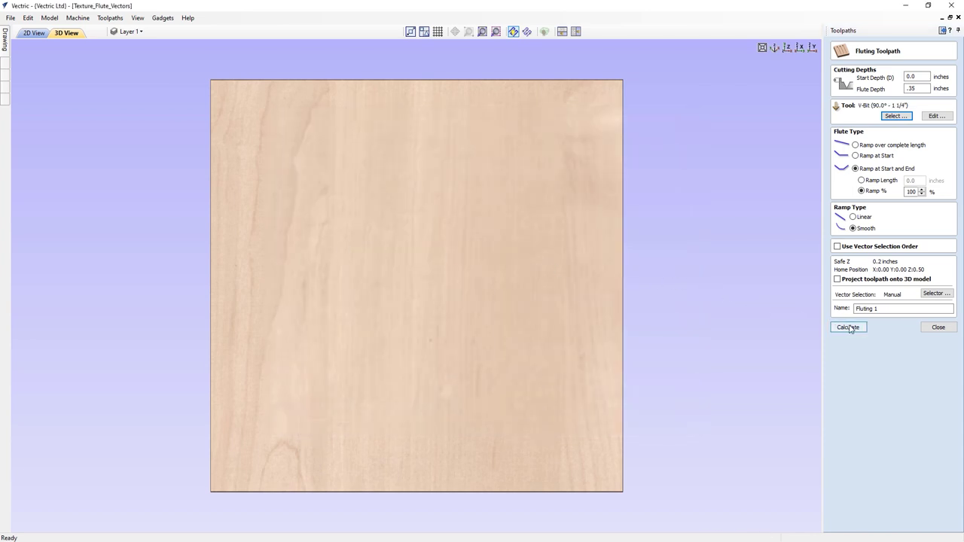
{"action": "left_click", "coordinate": [885, 148]}
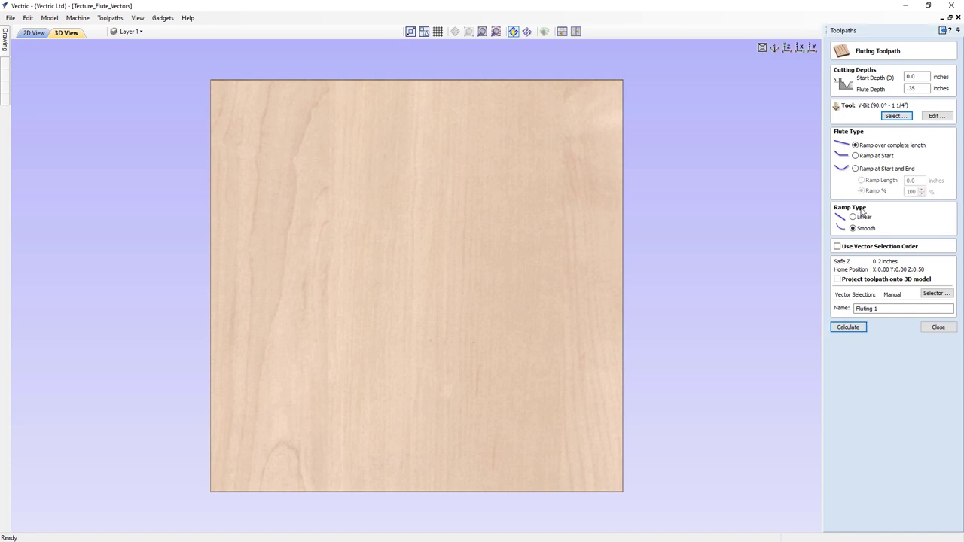
{"action": "left_click", "coordinate": [845, 327]}
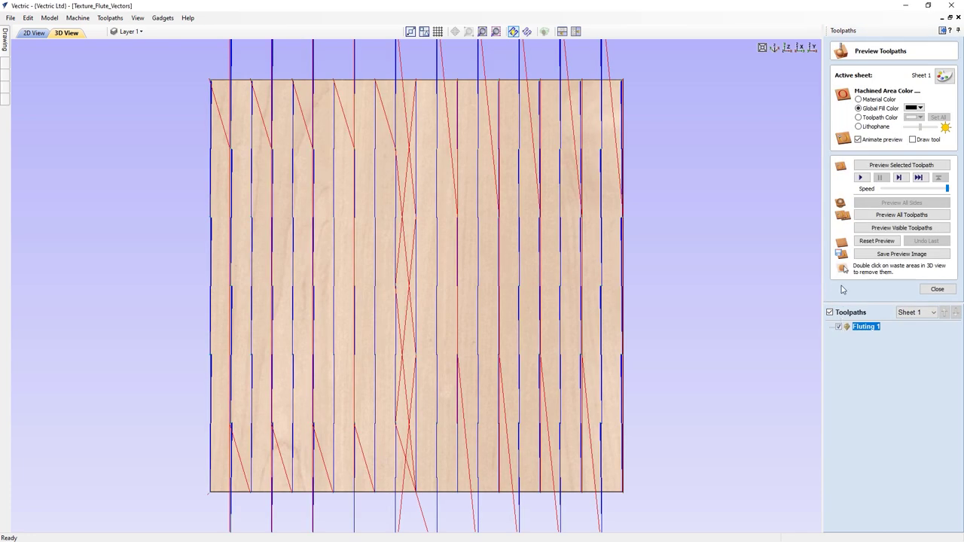
Step: Preview the V-bit fluting toolpath, view the texture at an angle and straight down, and reset the preview
{"action": "left_click", "coordinate": [878, 166]}
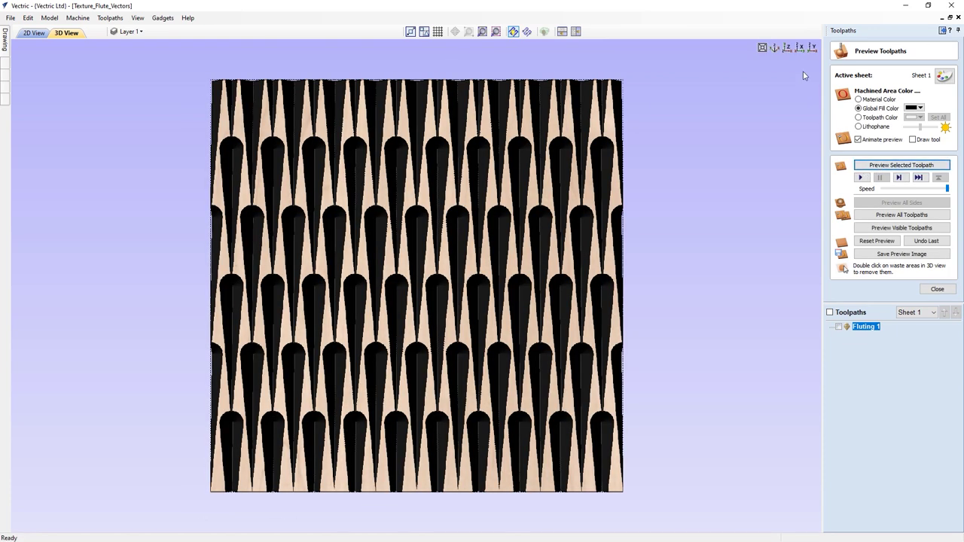
{"action": "left_click", "coordinate": [774, 50]}
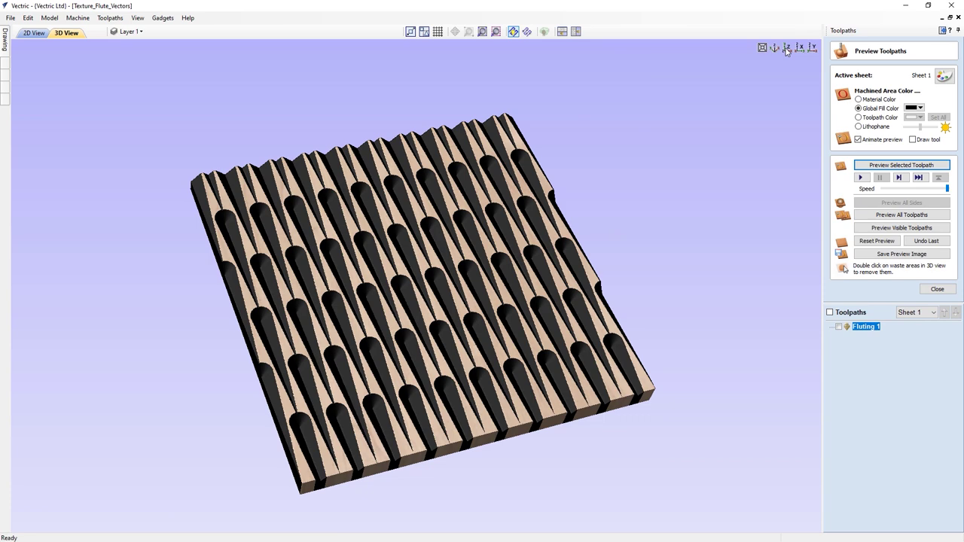
{"action": "left_click", "coordinate": [786, 48]}
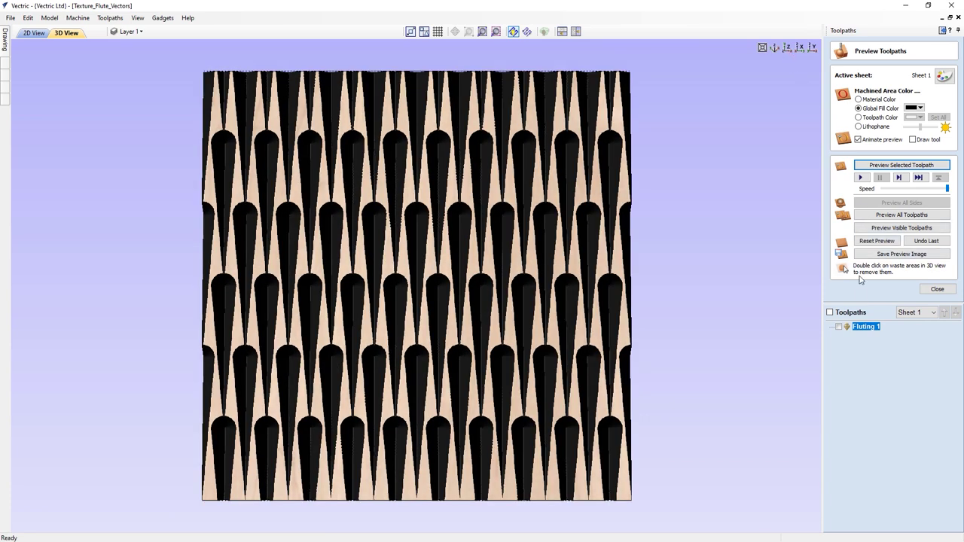
{"action": "left_click", "coordinate": [877, 241]}
Step: Change the fluting toolpath to the Ogee 1/4" Rads form tool with a smooth ramp at start and end, and recalculate it
{"action": "mouse_move", "coordinate": [871, 333]}
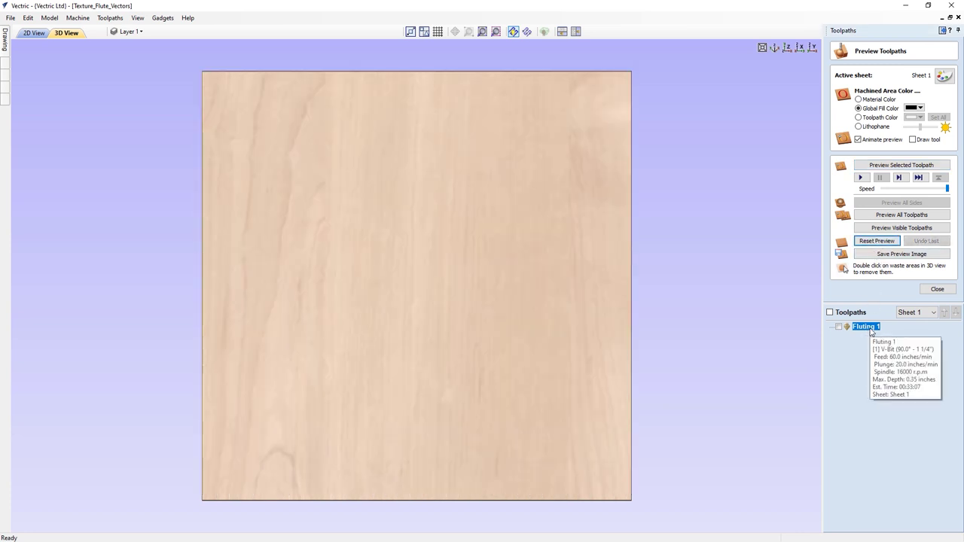
{"action": "double_click", "coordinate": [872, 331]}
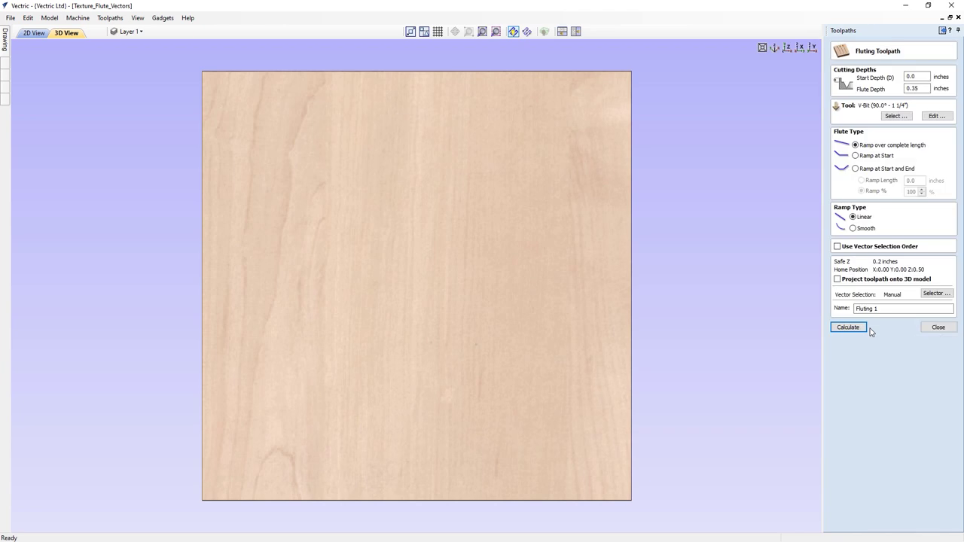
{"action": "left_click", "coordinate": [894, 117]}
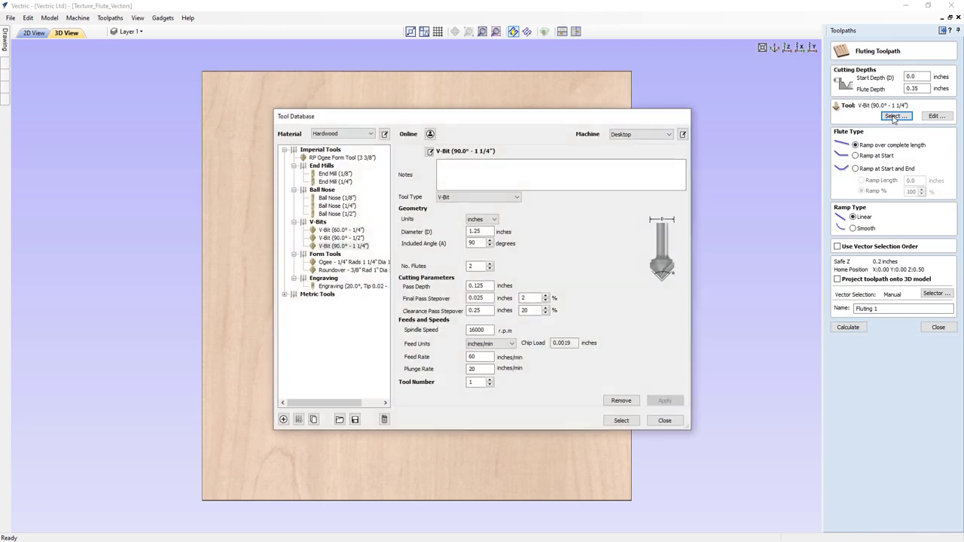
{"action": "double_click", "coordinate": [347, 265]}
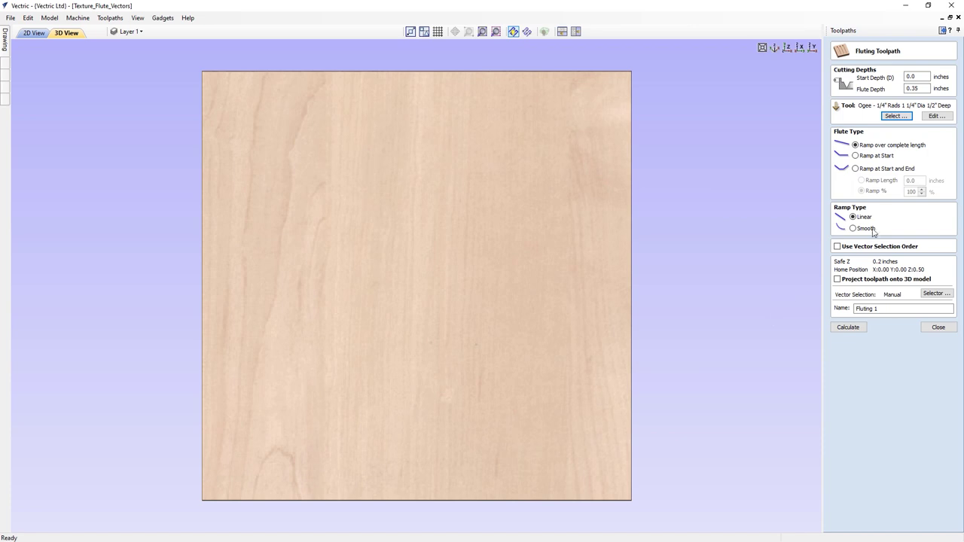
{"action": "left_click", "coordinate": [872, 170]}
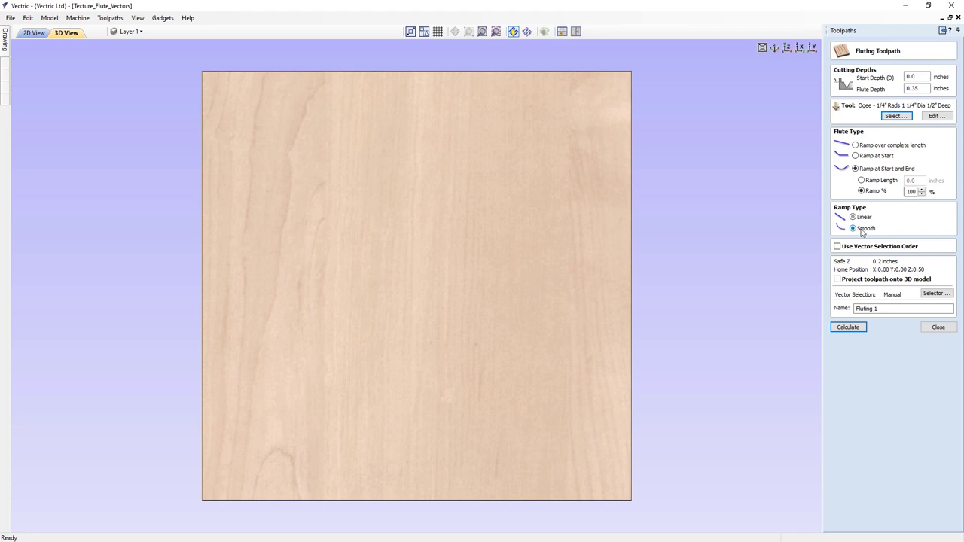
{"action": "left_click", "coordinate": [849, 327]}
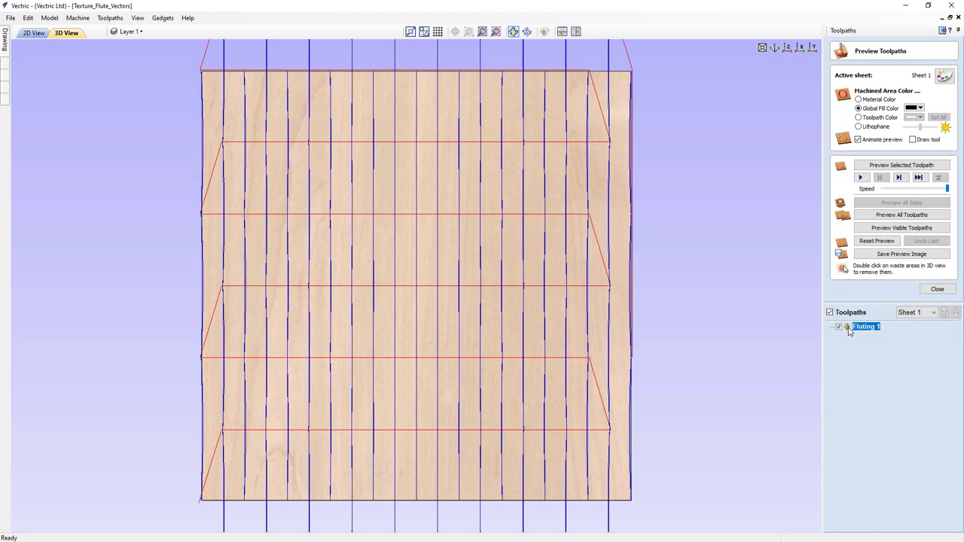
Step: Preview the ogee fluting toolpath on the texture panel and inspect the carved surface at an angle
{"action": "mouse_move", "coordinate": [850, 331]}
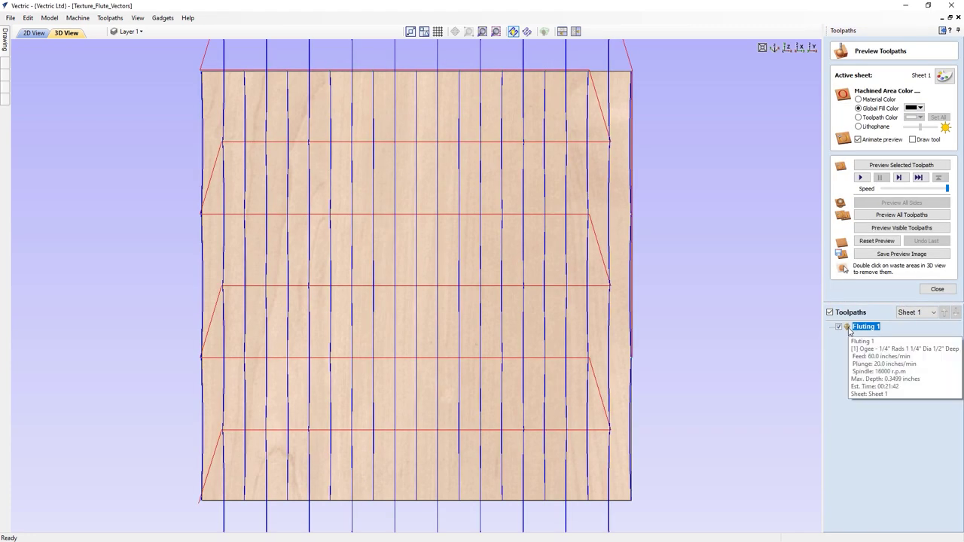
{"action": "left_click", "coordinate": [875, 165]}
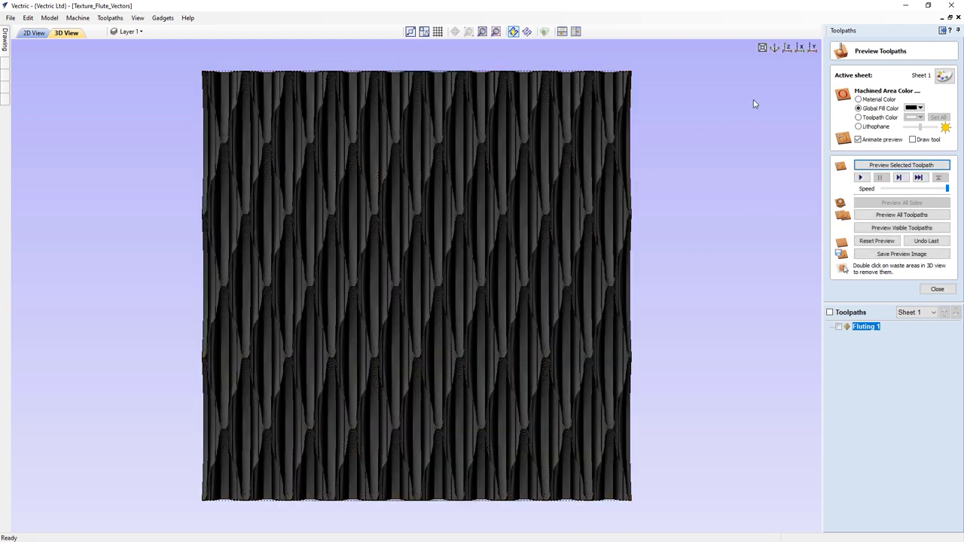
{"action": "left_click", "coordinate": [786, 47]}
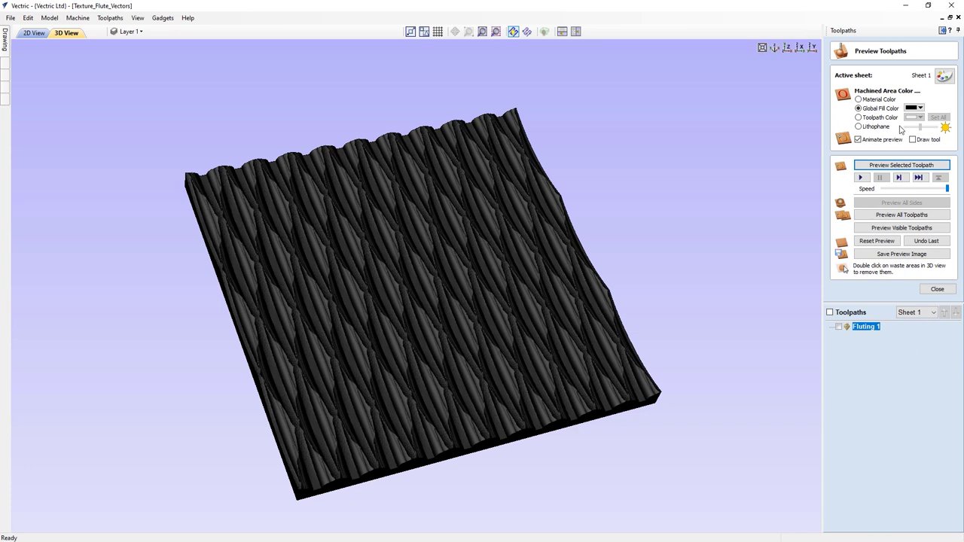
Step: Close the texture job and open the Seat_Flute_Vectors file from the Vectric Tutorials folder
{"action": "left_click", "coordinate": [958, 17]}
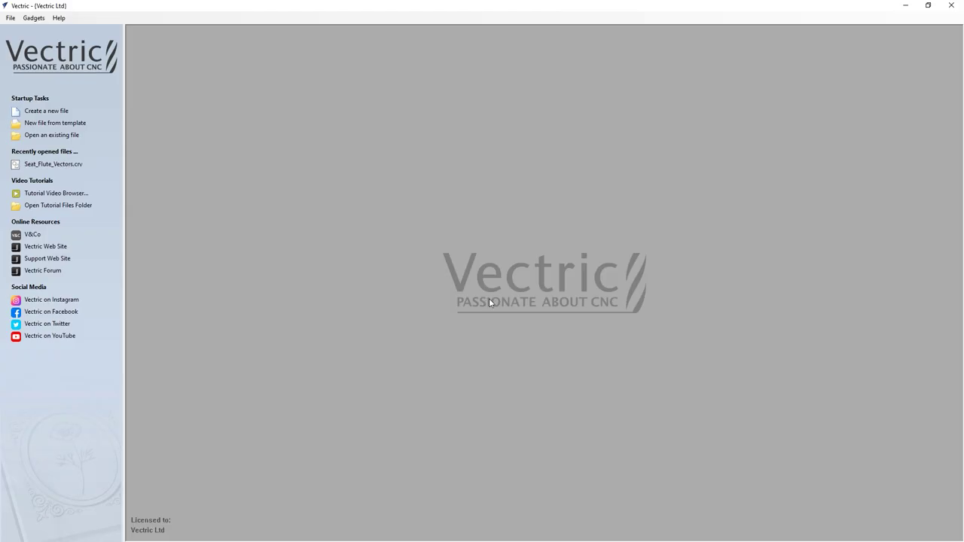
{"action": "left_click", "coordinate": [66, 136]}
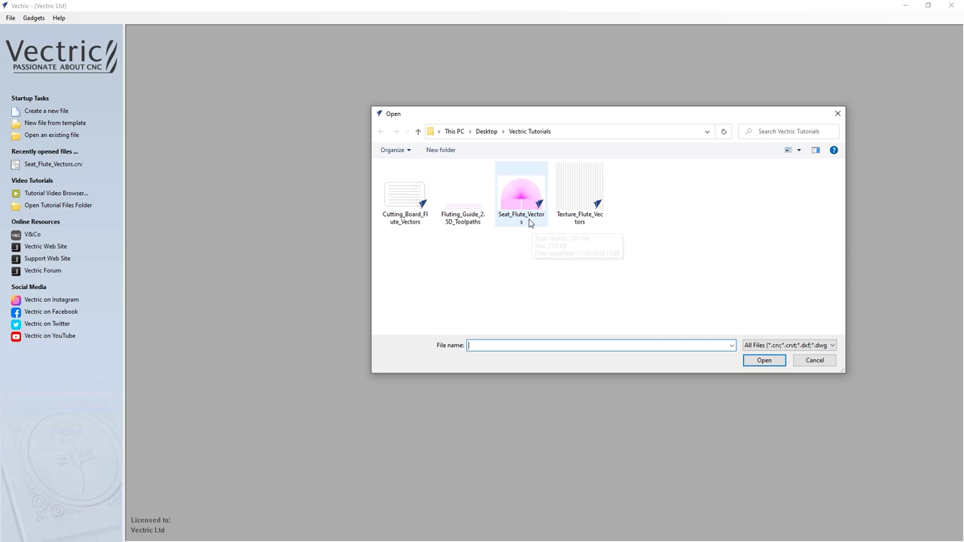
{"action": "double_click", "coordinate": [525, 210]}
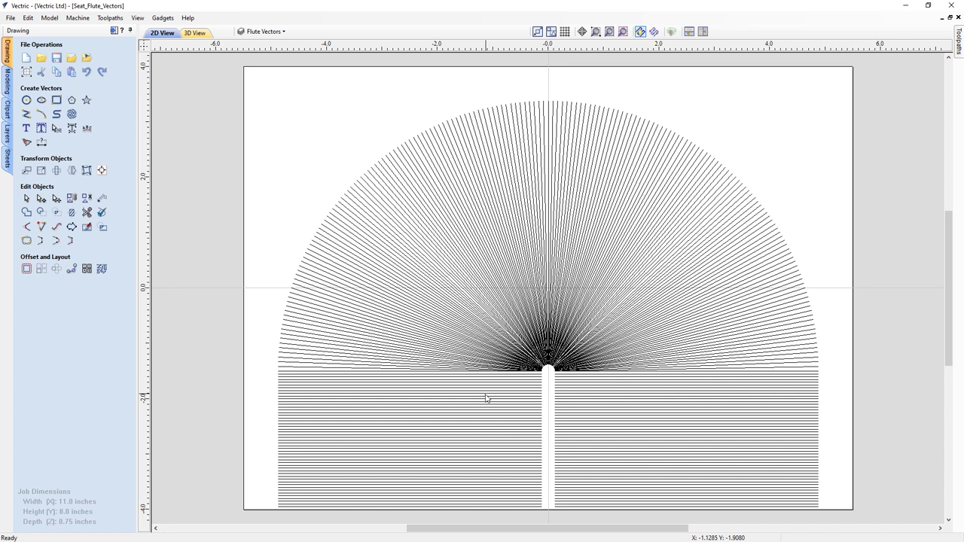
Step: Show the toolpath operations and set the job's XY datum to the lower-left corner of the material
{"action": "left_click", "coordinate": [114, 31]}
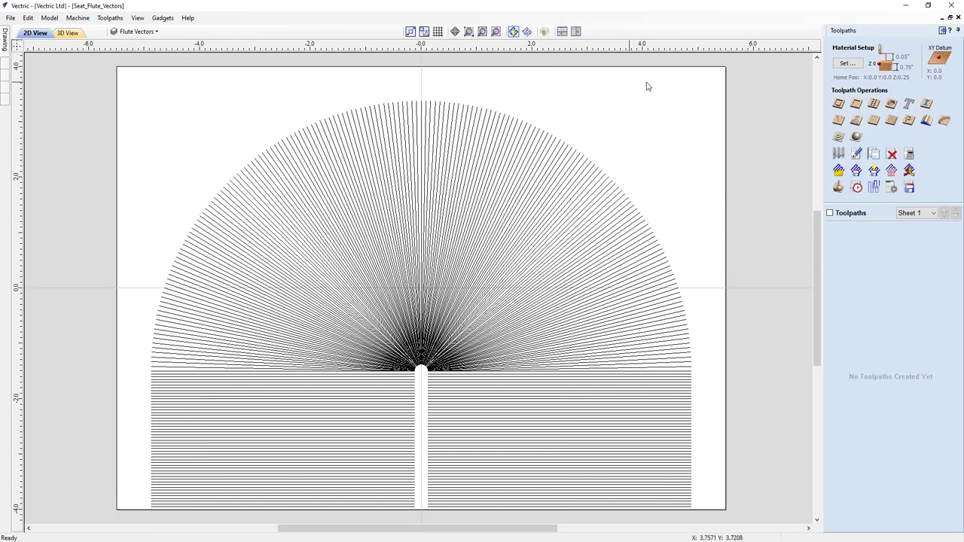
{"action": "left_click", "coordinate": [847, 64]}
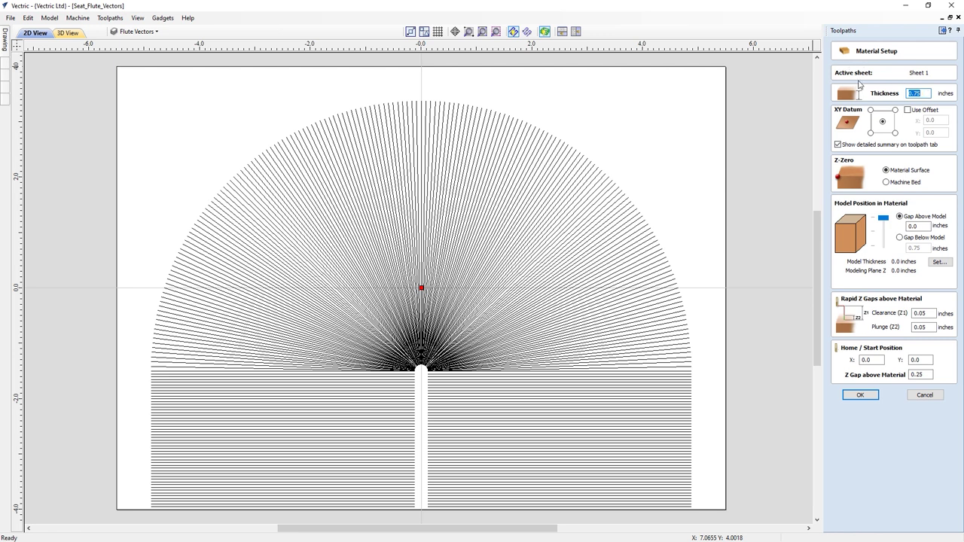
{"action": "left_click", "coordinate": [926, 93]}
{"action": "left_click", "coordinate": [871, 133]}
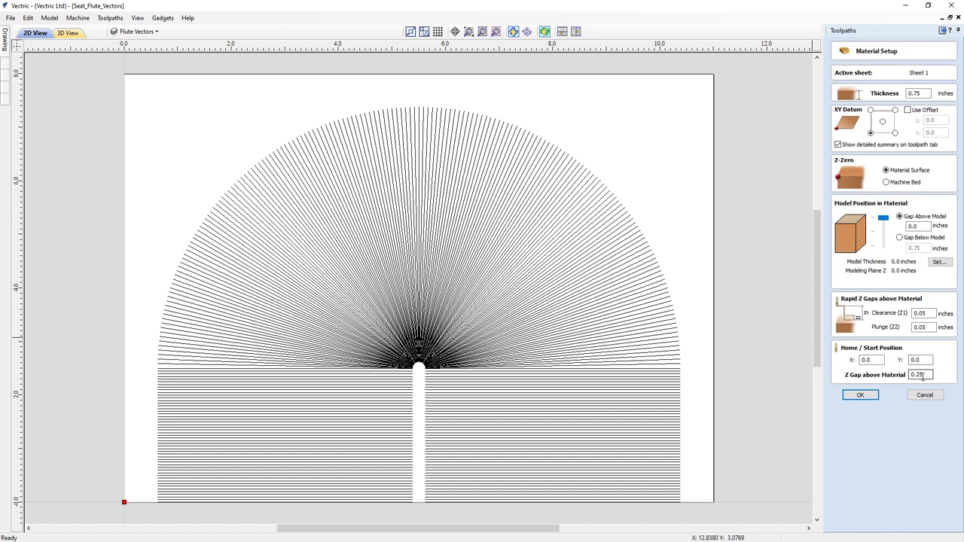
{"action": "left_click", "coordinate": [869, 393]}
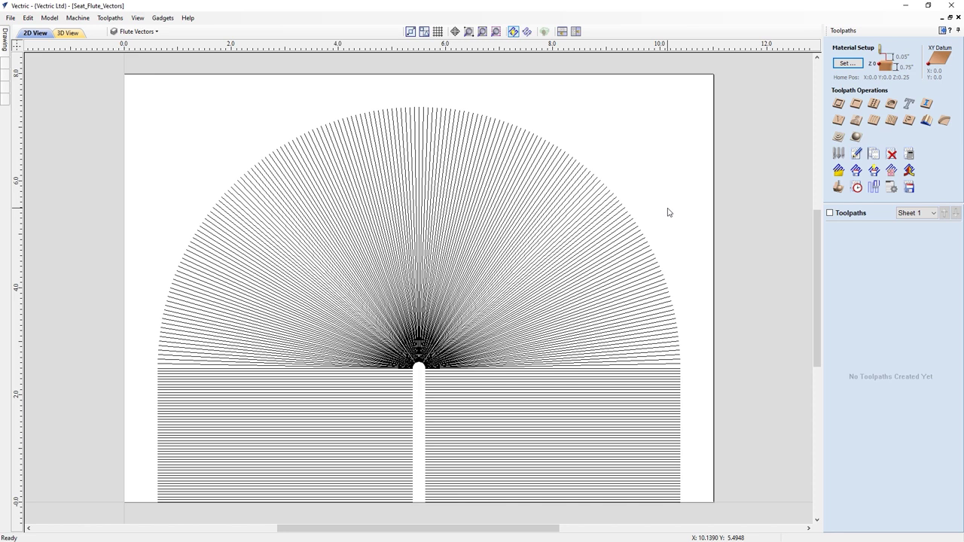
Step: Calculate a fluting toolpath on all seat vectors with 0.3 inch flute depth, End Mill (1/4") and 100% smooth ramps at start and end
{"action": "key", "text": "ctrl+a"}
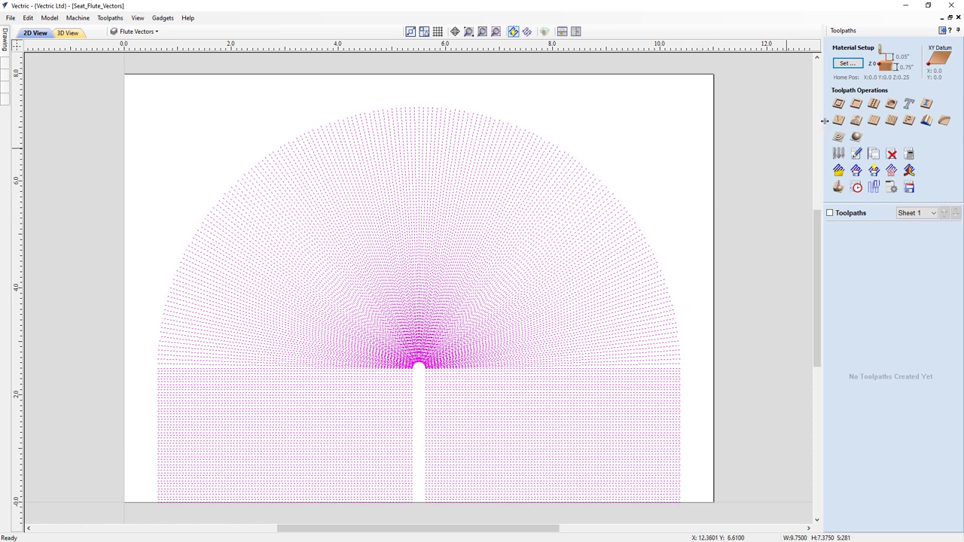
{"action": "left_click", "coordinate": [874, 121]}
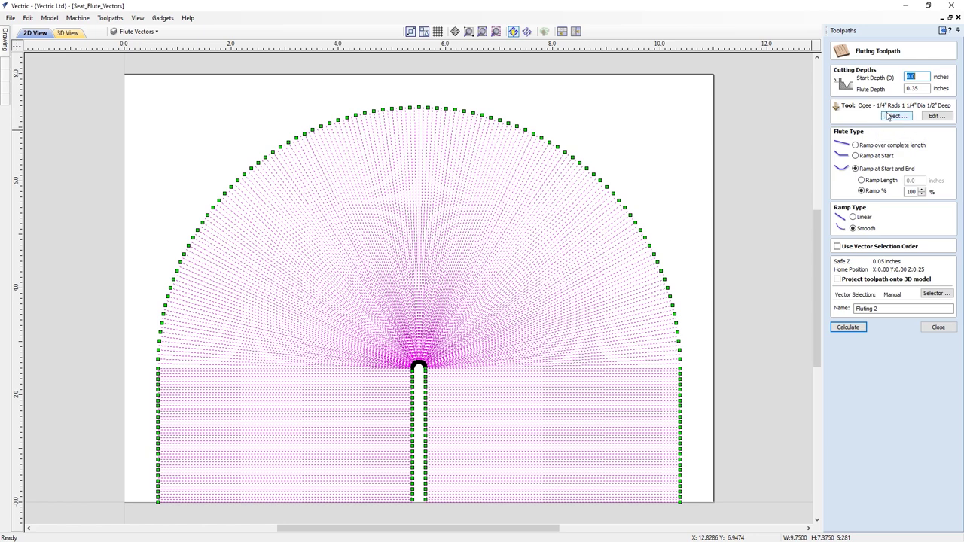
{"action": "left_click", "coordinate": [920, 87]}
{"action": "left_click", "coordinate": [897, 116]}
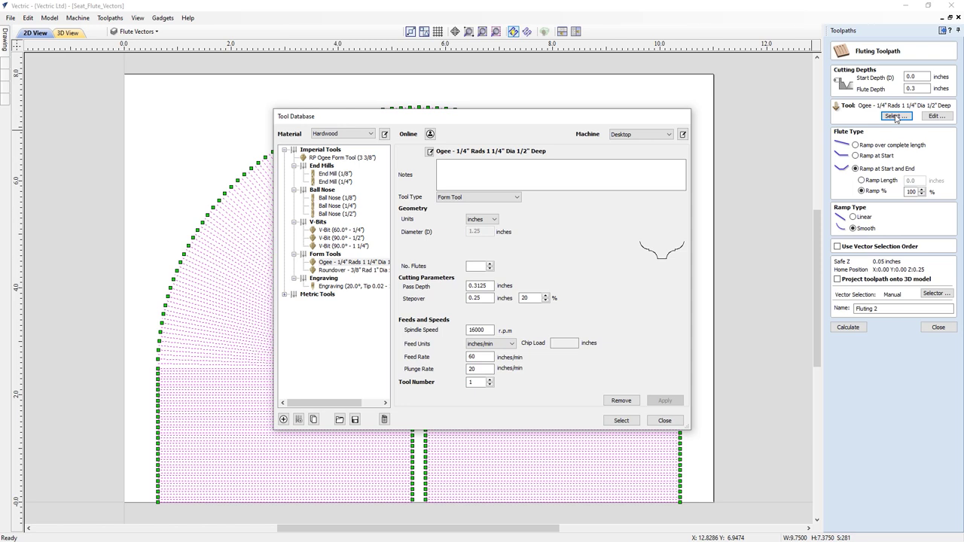
{"action": "left_click", "coordinate": [334, 182]}
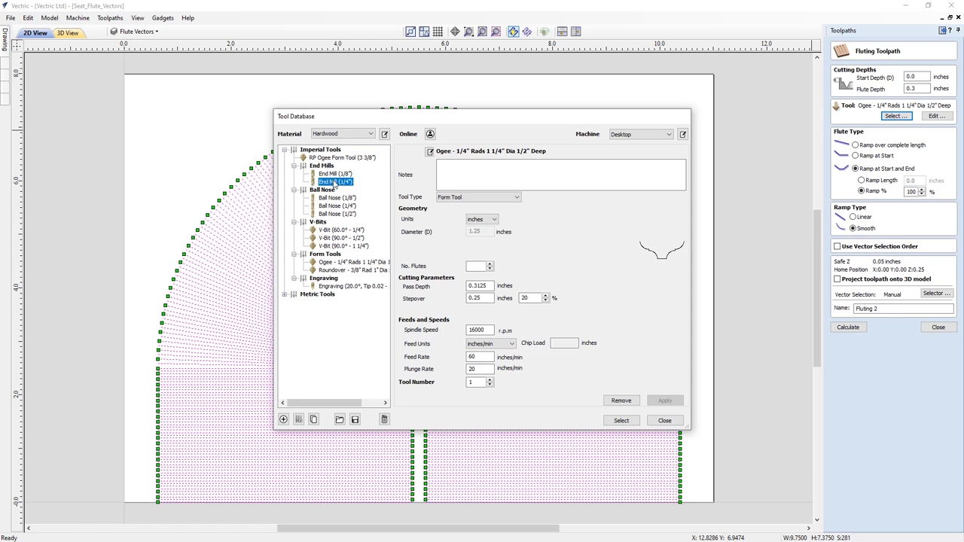
{"action": "left_click", "coordinate": [617, 421]}
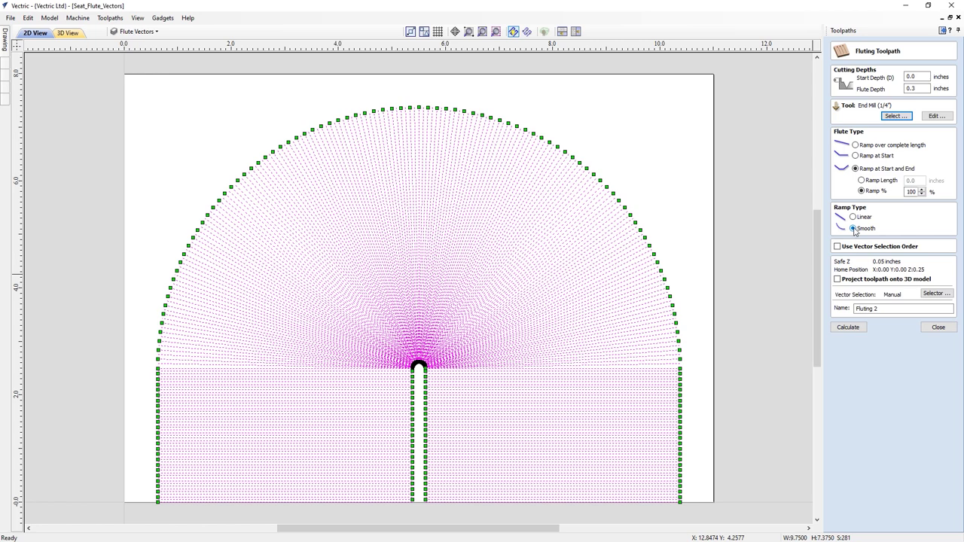
{"action": "left_click", "coordinate": [845, 328]}
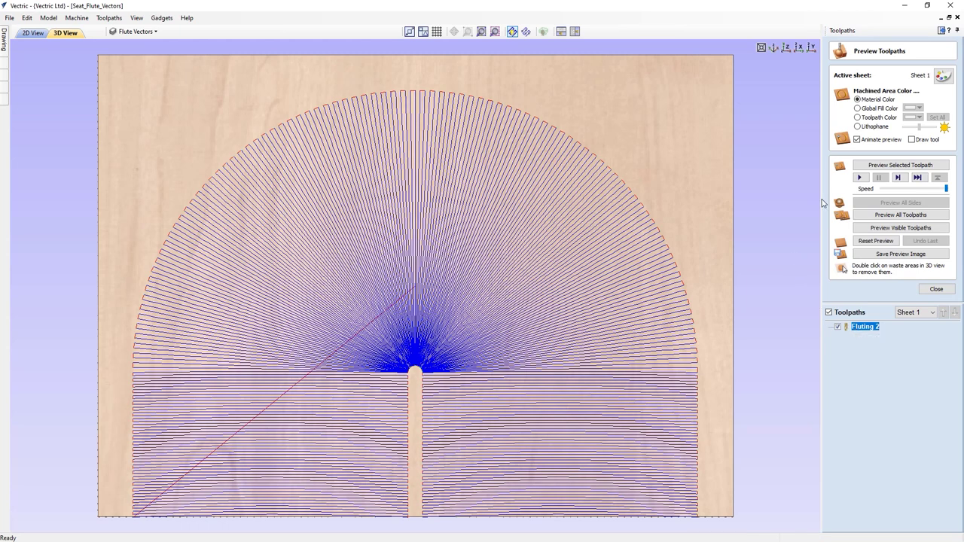
Step: Preview the seat's fluting toolpath and examine the carved seat shape at an angle
{"action": "left_click", "coordinate": [879, 169]}
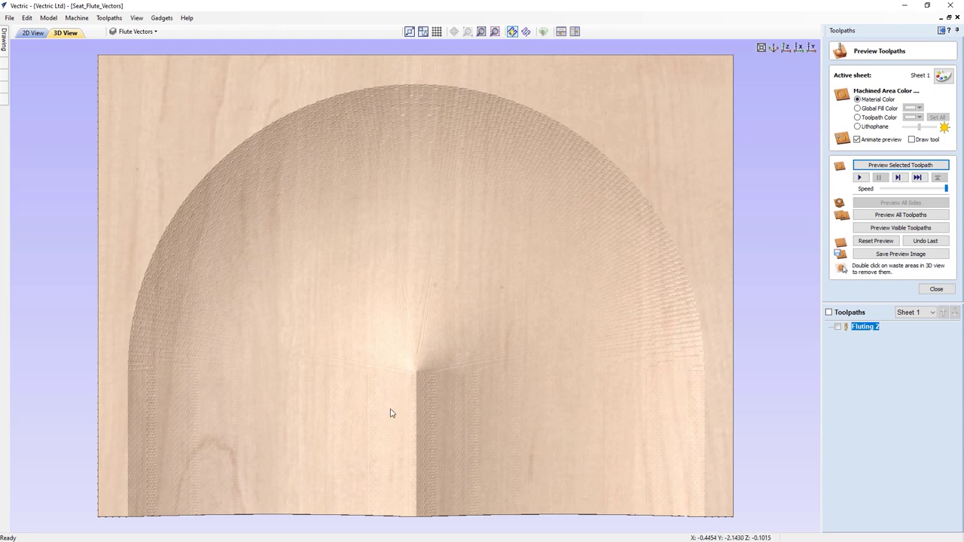
{"action": "left_click", "coordinate": [773, 48]}
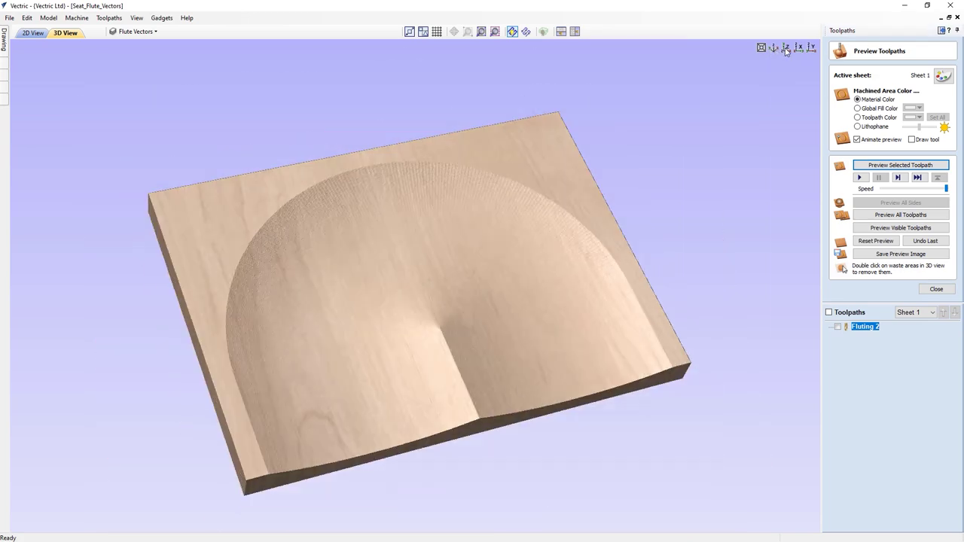
{"action": "left_click", "coordinate": [786, 49]}
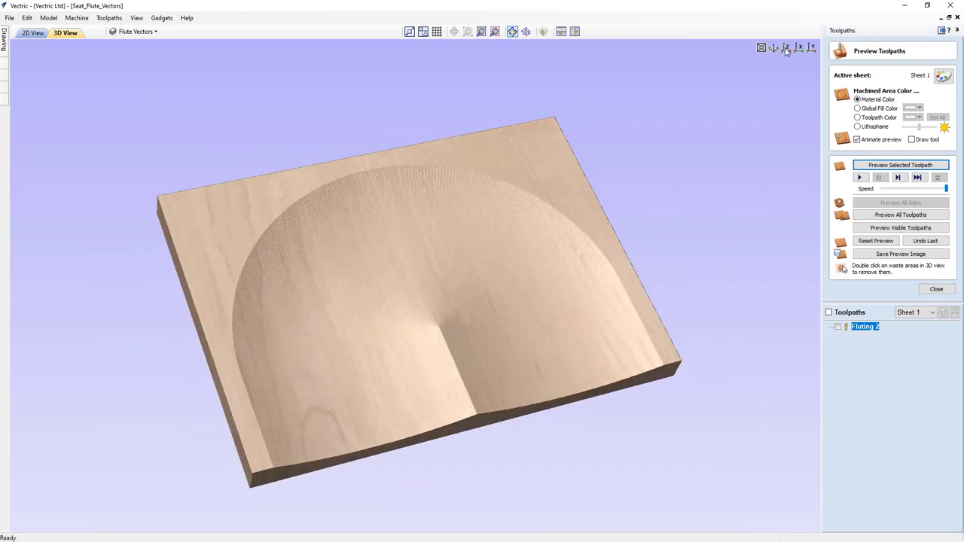